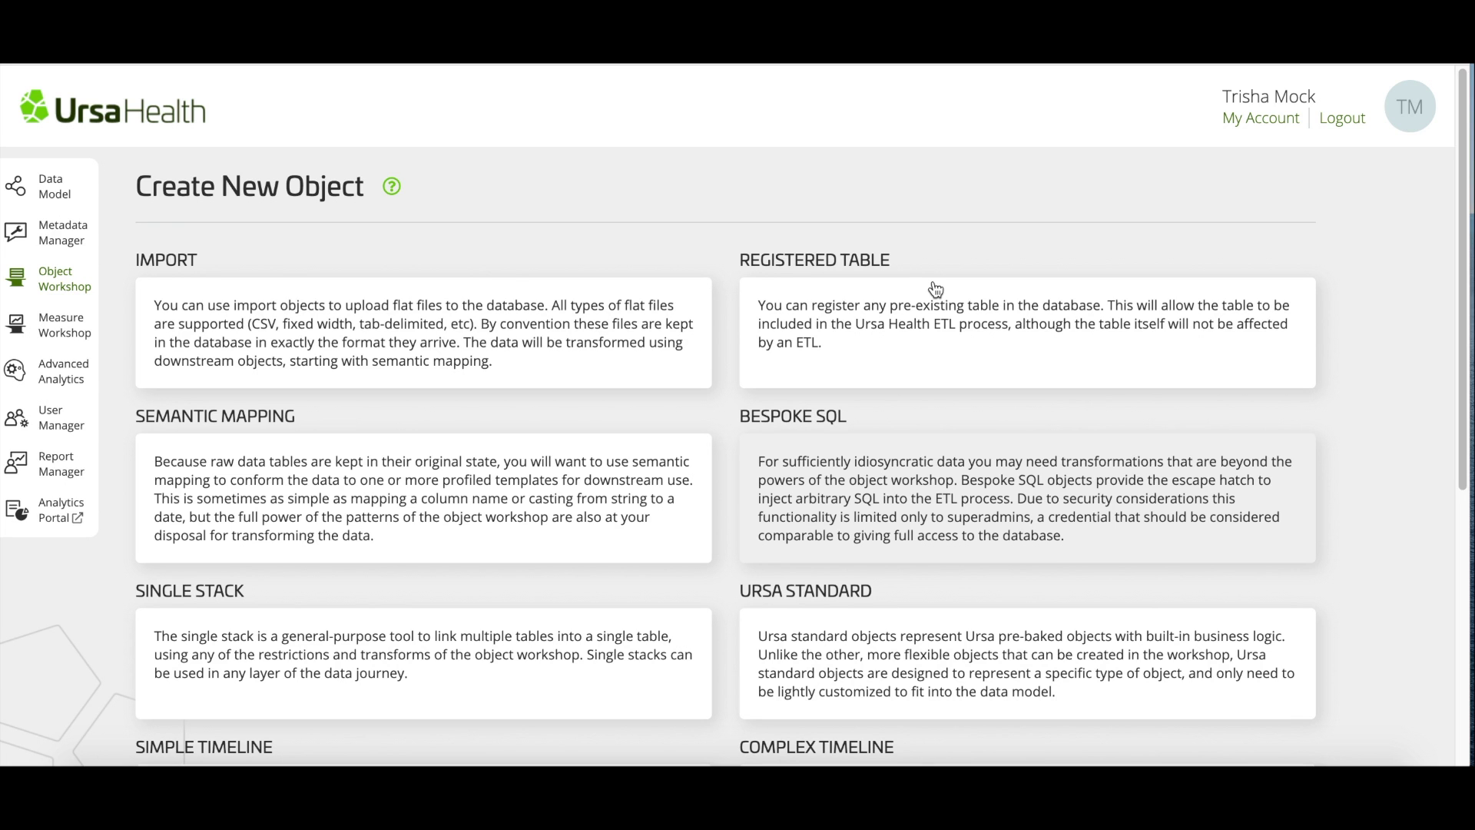
# Step: Create a new registered table object and set its table name to lt_ds1_pat_001
pyautogui.click(934, 289)
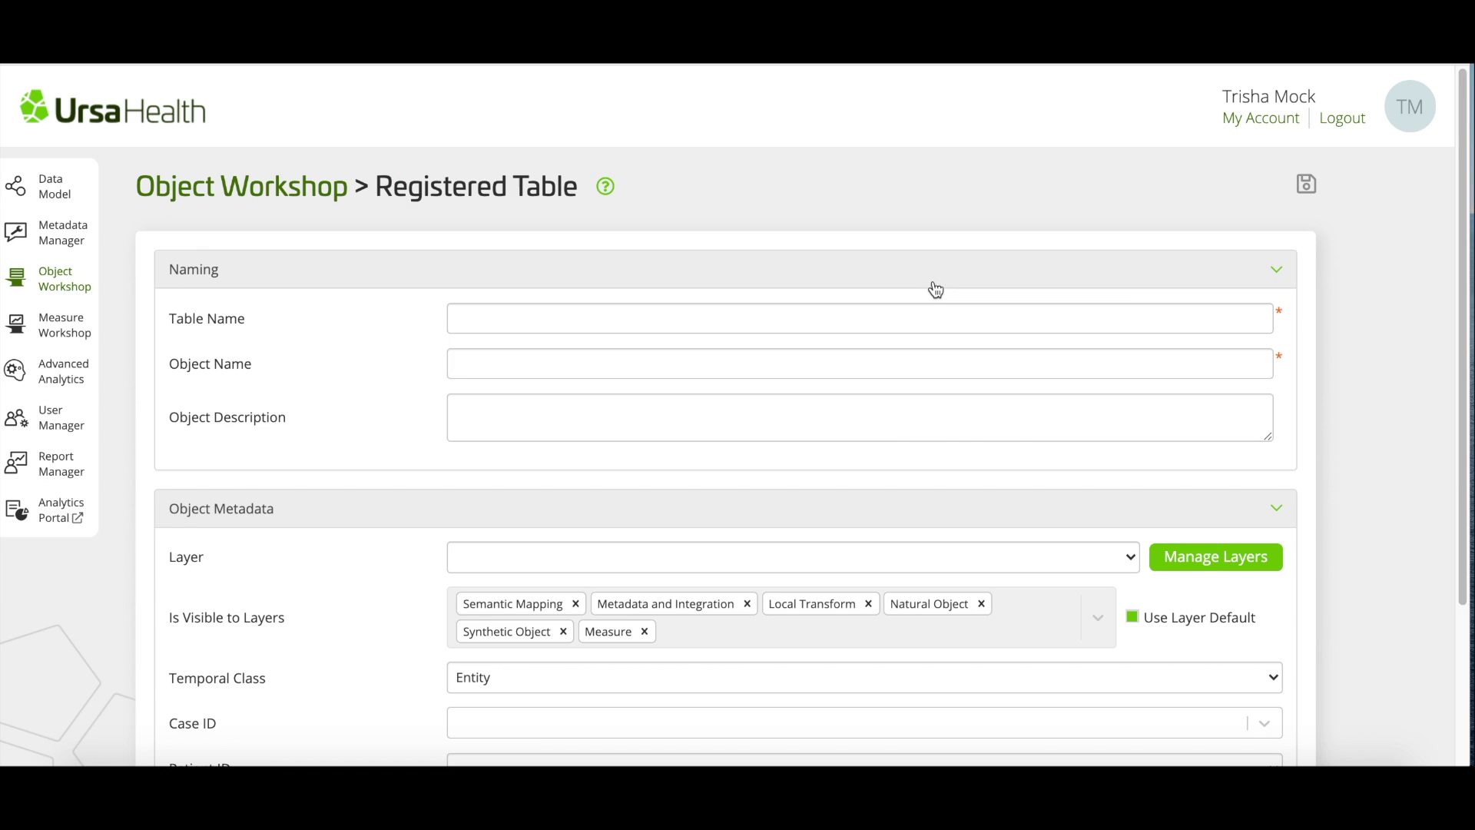
pyautogui.click(821, 321)
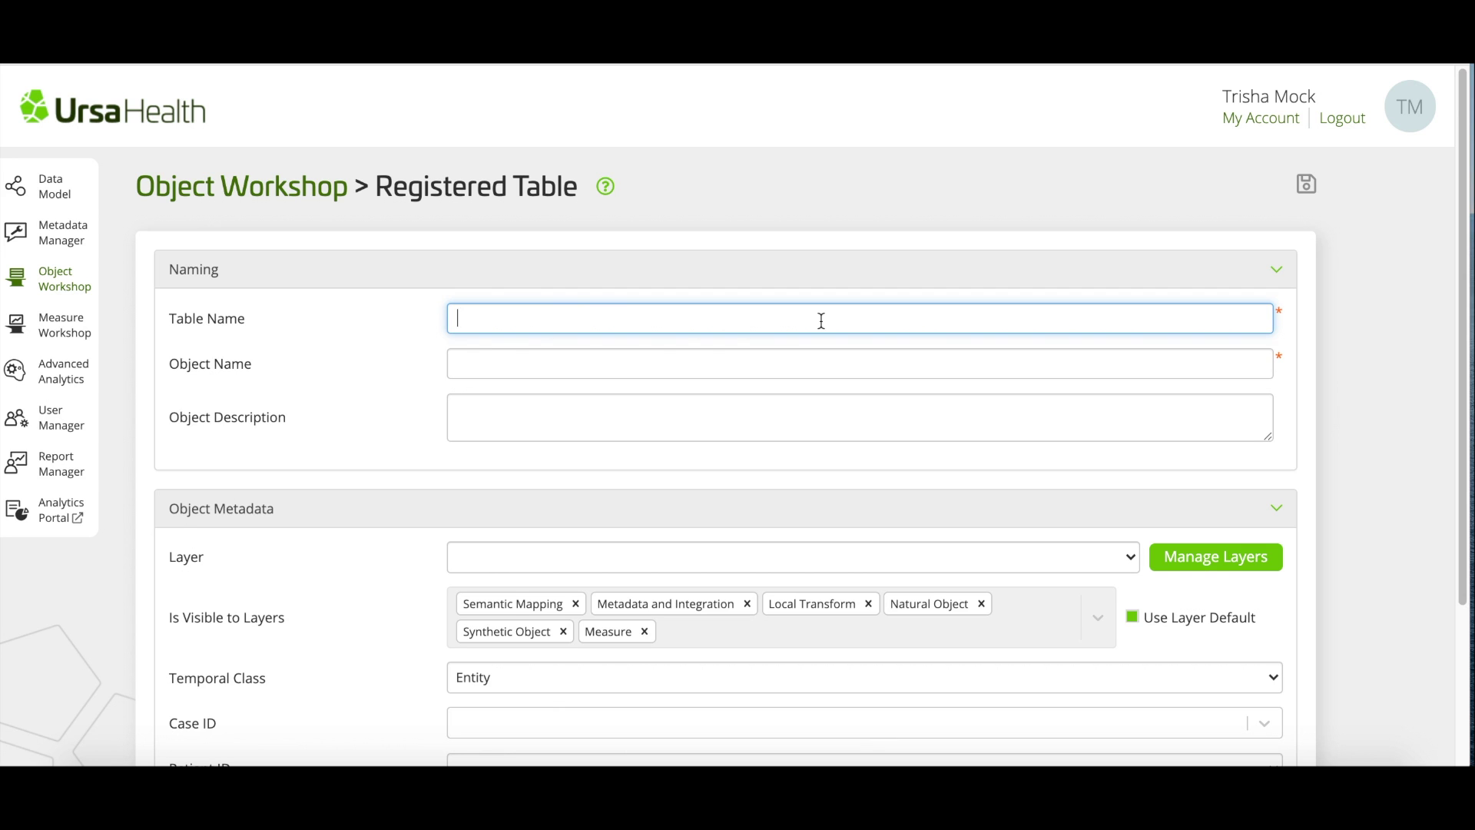
pyautogui.write('It')
pyautogui.write('_ds1')
pyautogui.write('_pat')
pyautogui.write('_001')
pyautogui.press('Tab')
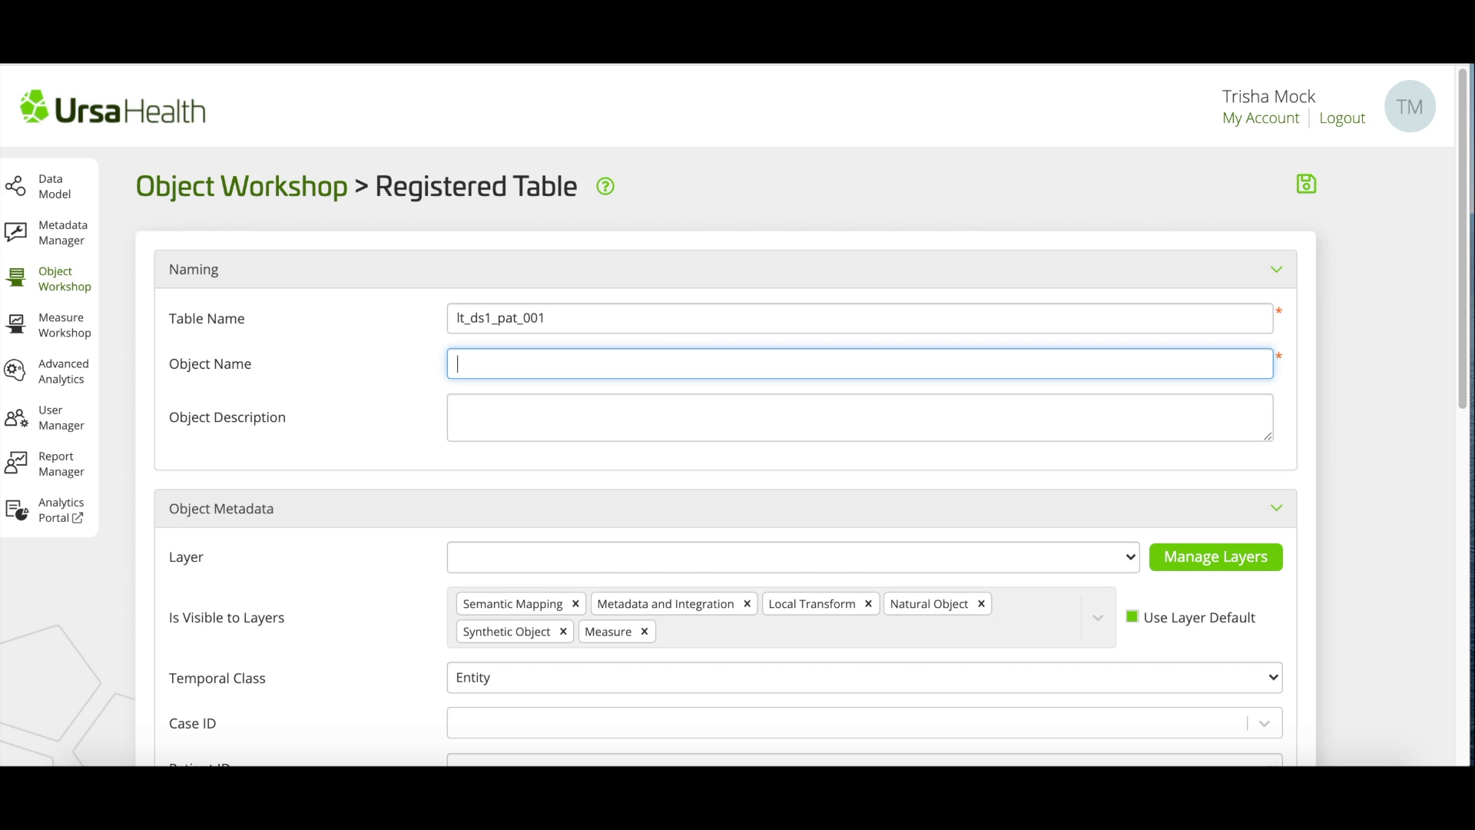
# Step: Name the object "[NO/AA] Patients" and describe it as "One row per patient"
pyautogui.write('[NO/AA]')
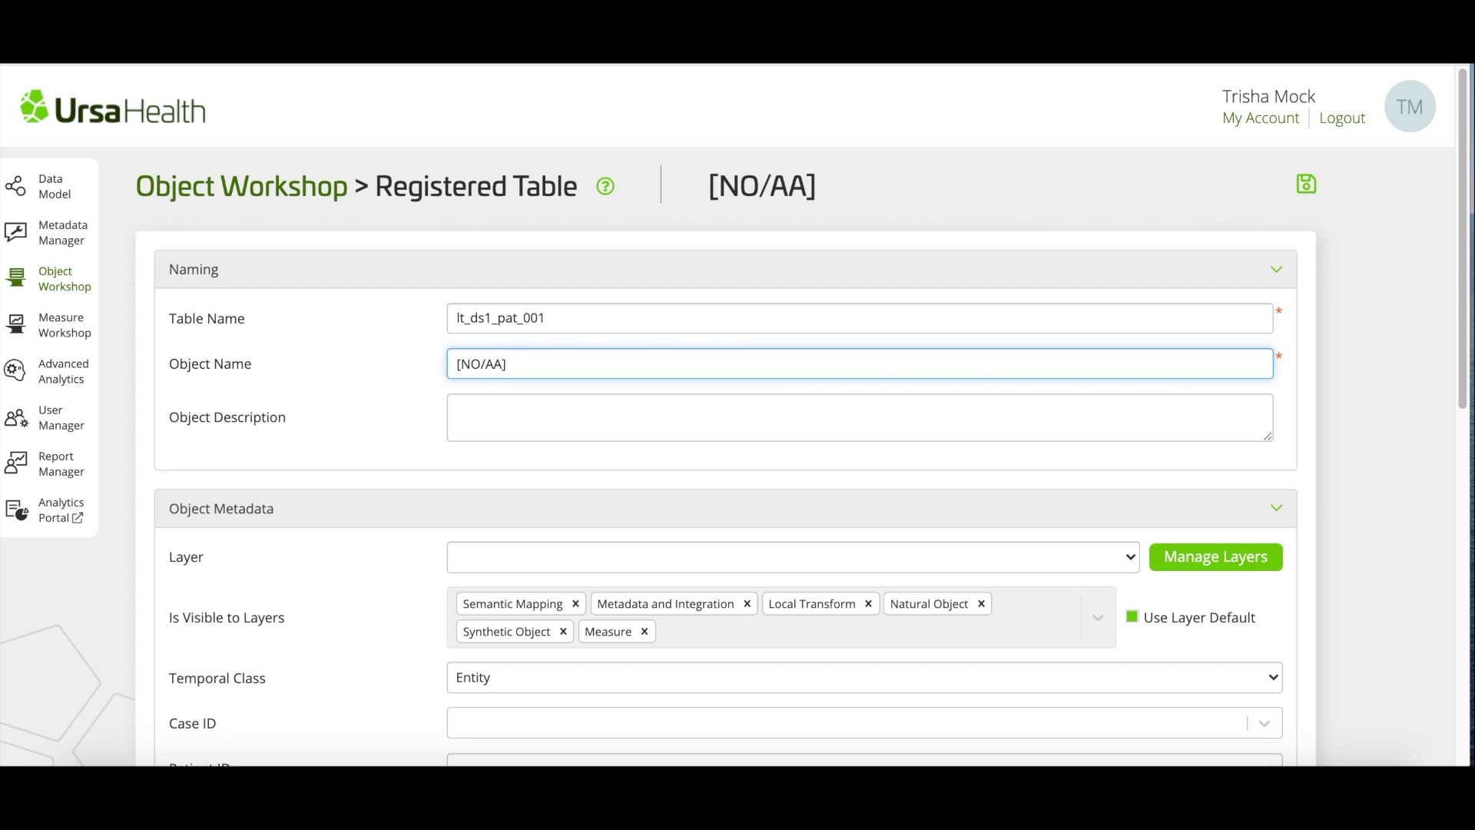
pyautogui.write(' Patients')
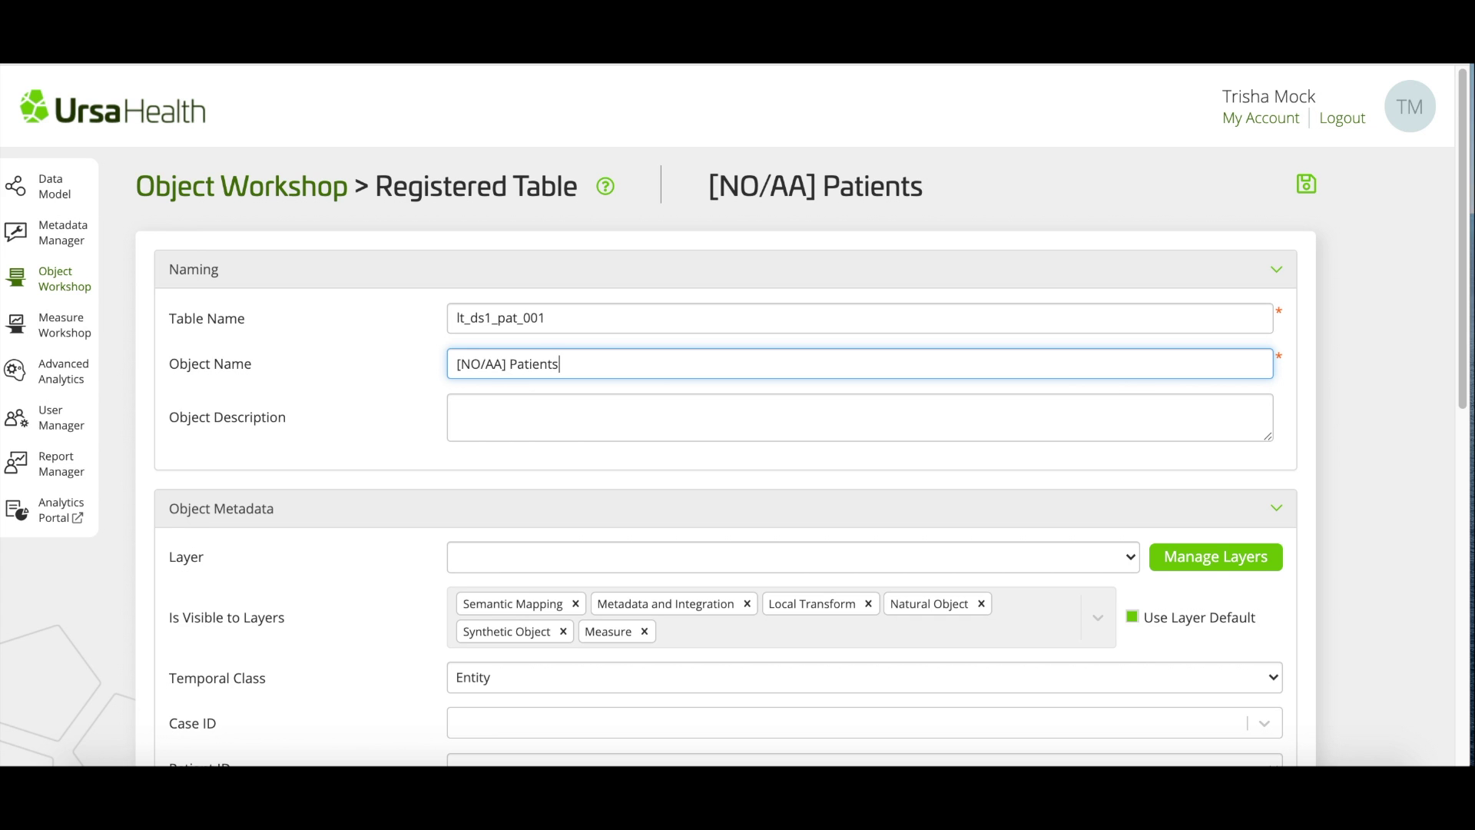
pyautogui.click(459, 407)
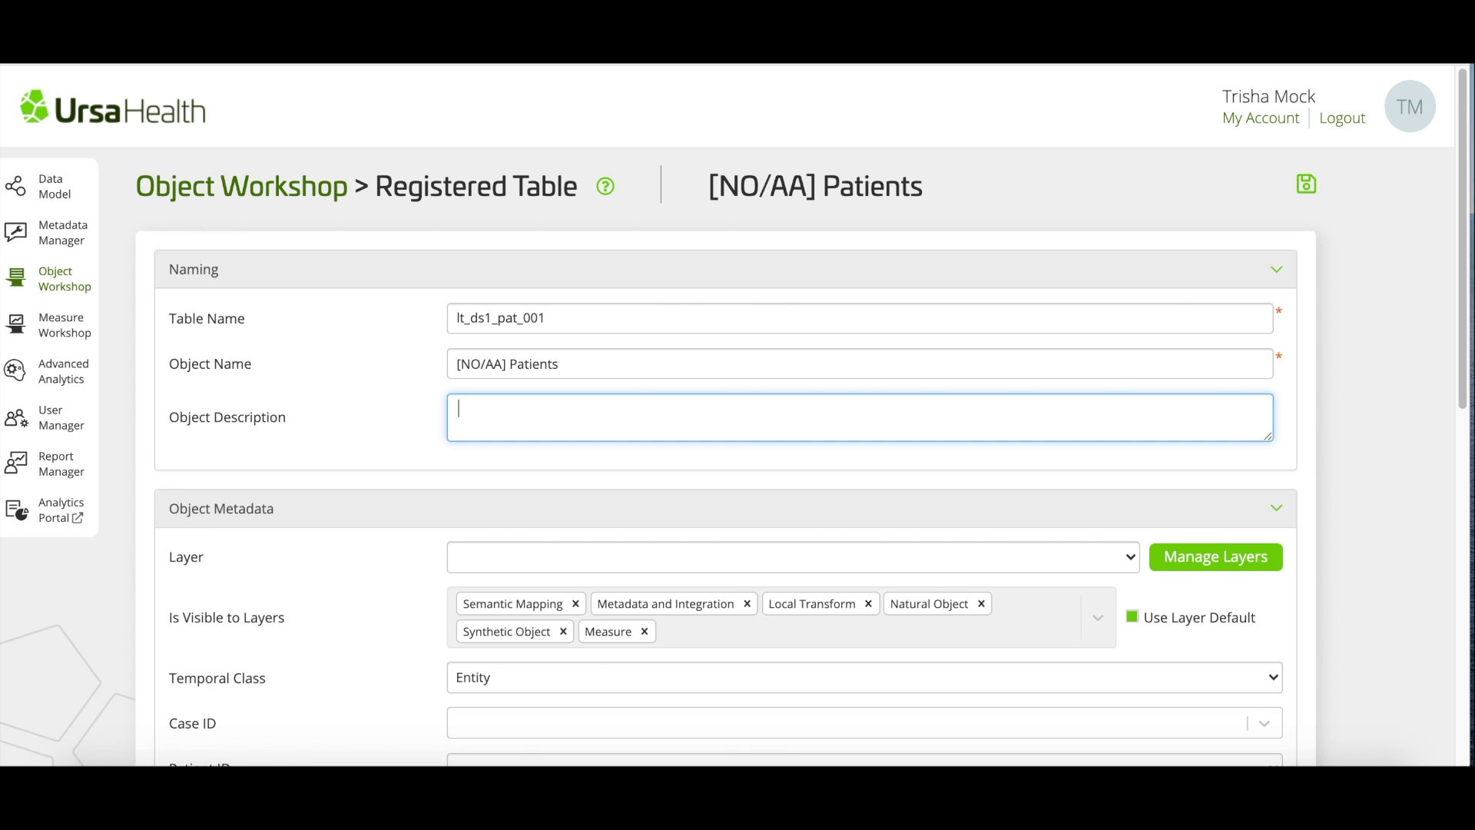
pyautogui.write('One row per apatient')
pyautogui.press('Tab')
# Step: Assign the object to the Source Data layer and open the layer management
pyautogui.scroll(-3, 737, 414)
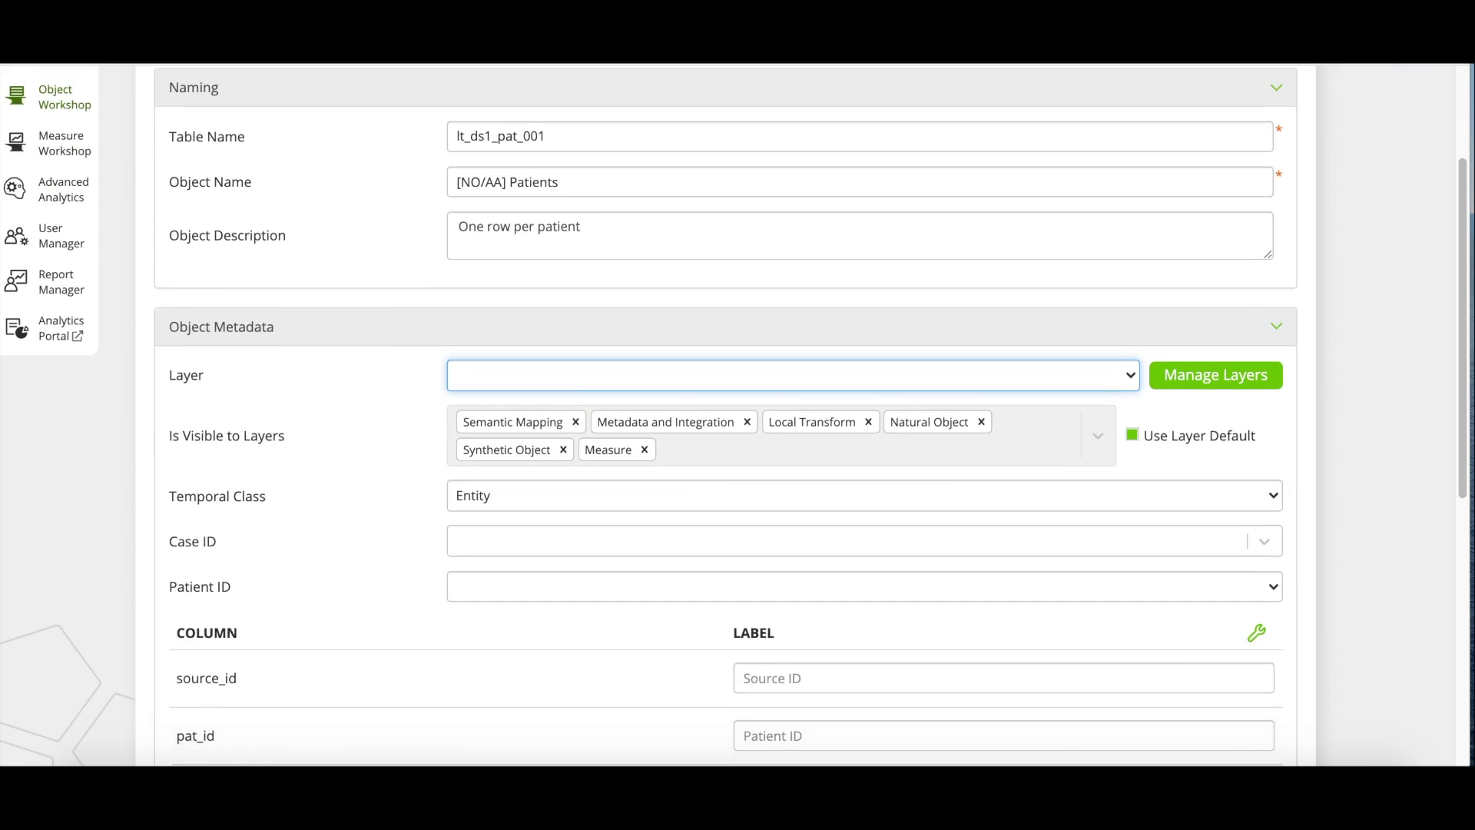
pyautogui.scroll(-2, 738, 414)
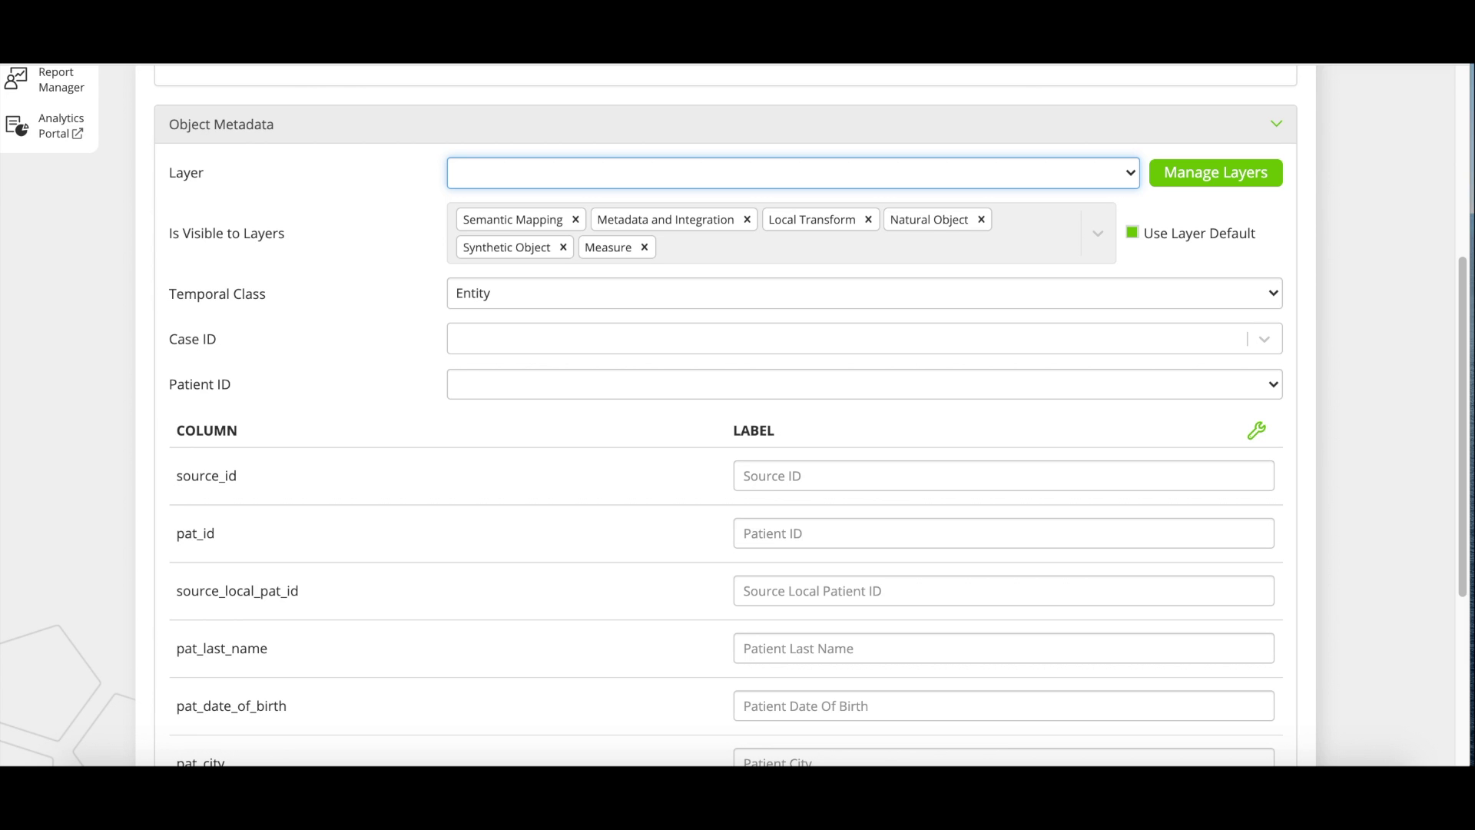
pyautogui.click(1039, 172)
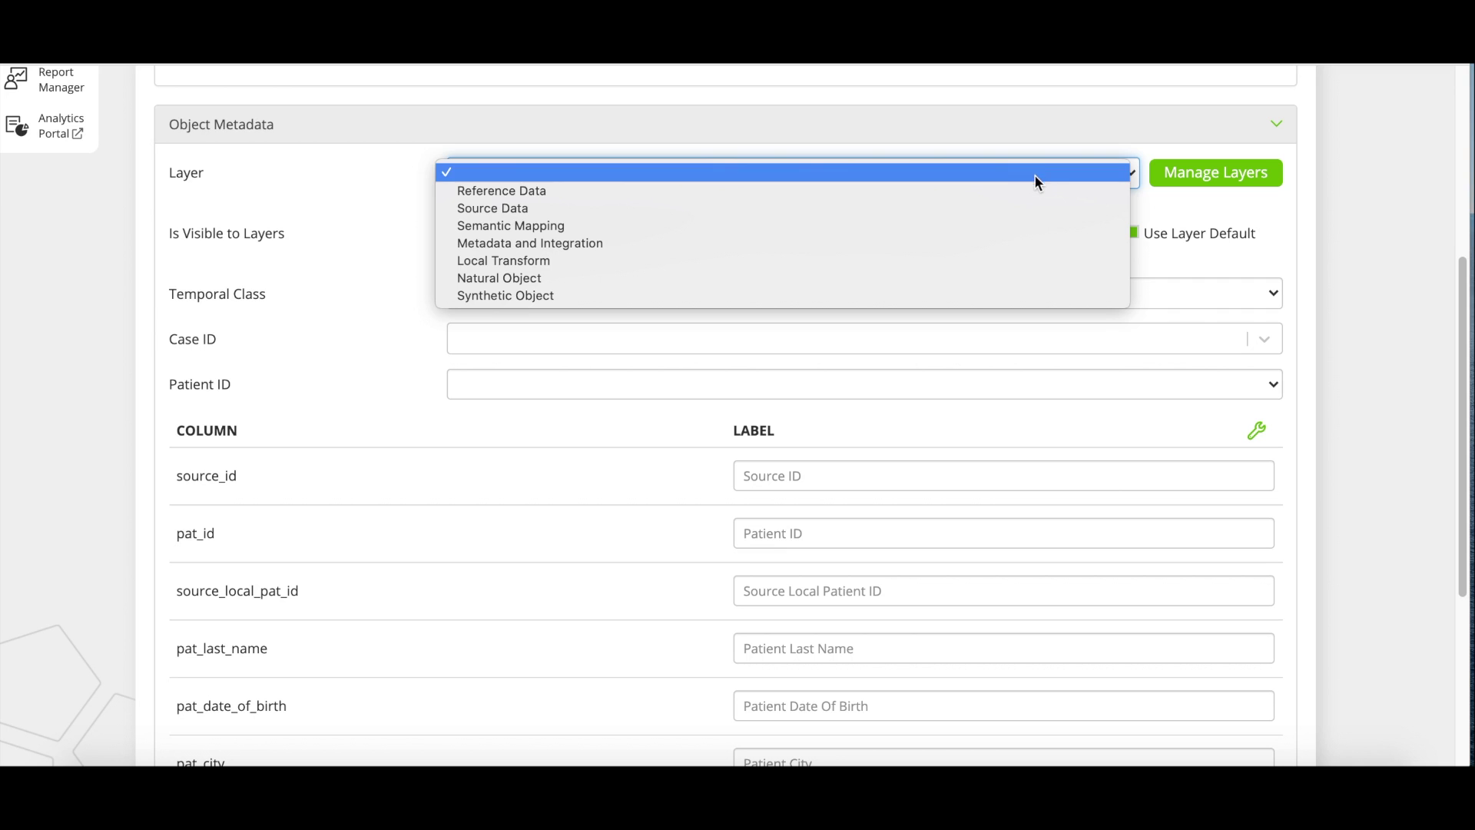
pyautogui.click(1012, 207)
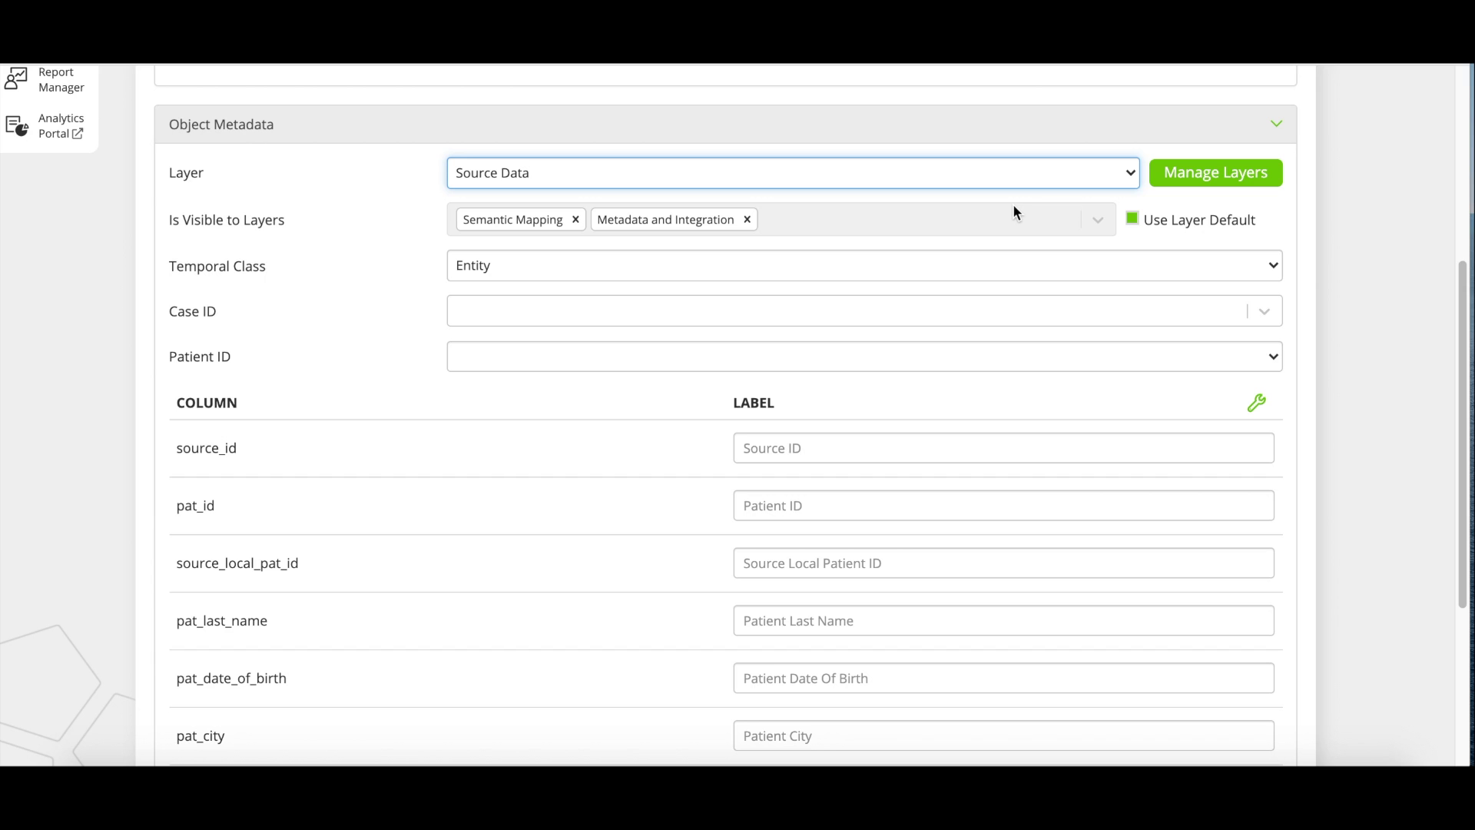
pyautogui.press('Tab')
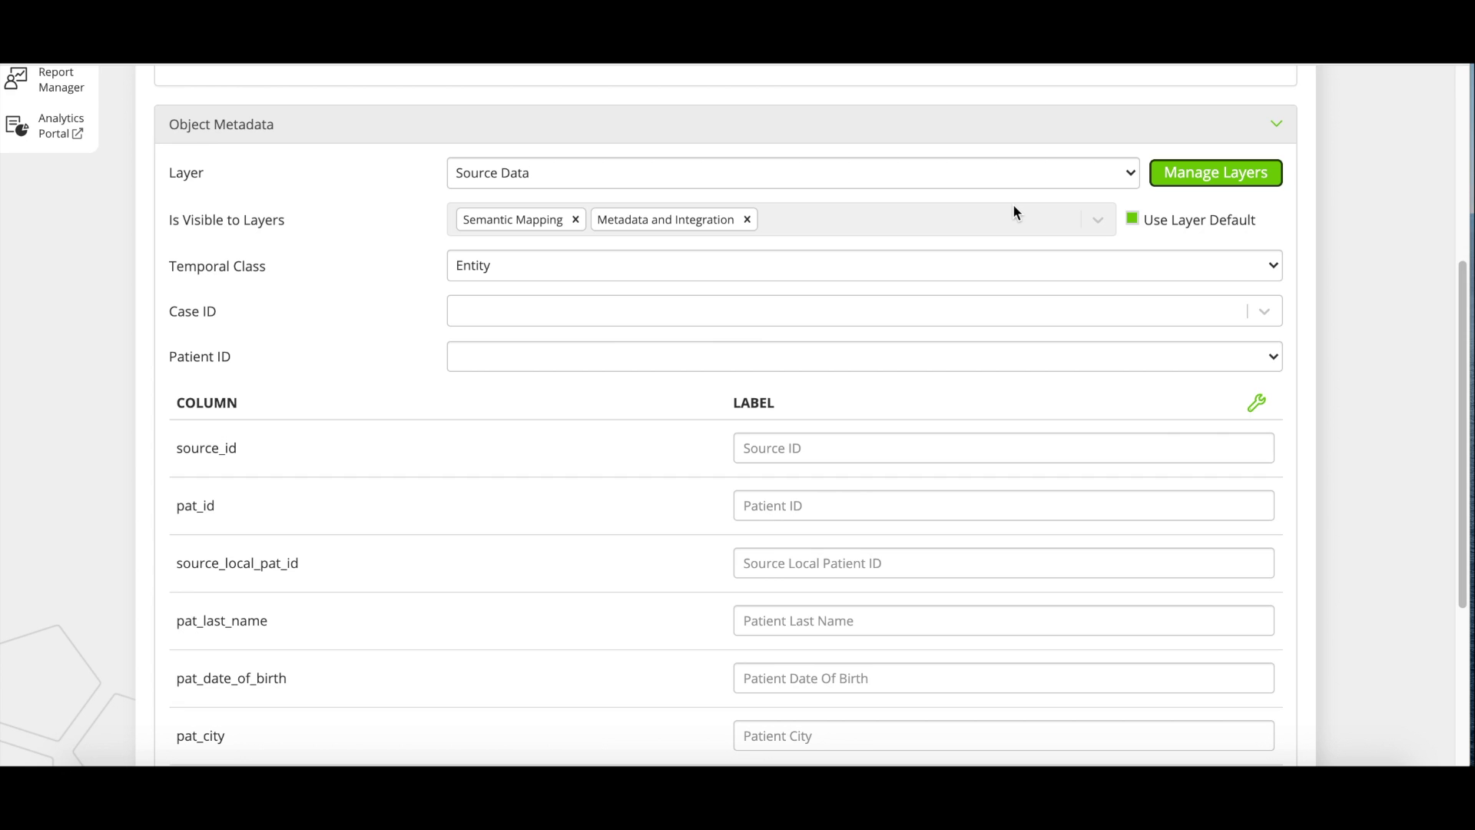
pyautogui.press('Return')
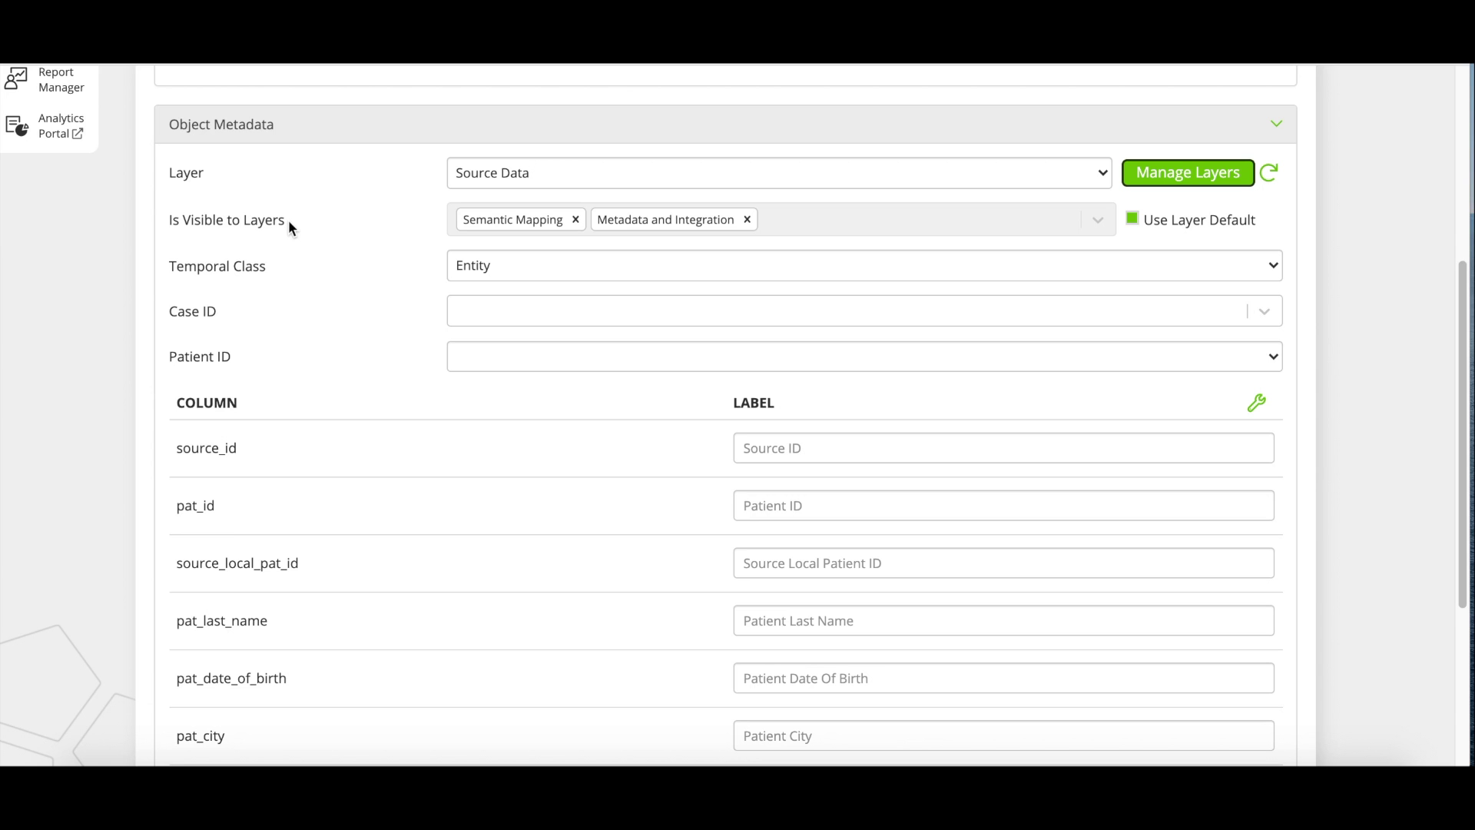
# Step: Switch the object's temporal class to Event and back to Entity
pyautogui.press('Tab')
pyautogui.click(1134, 267)
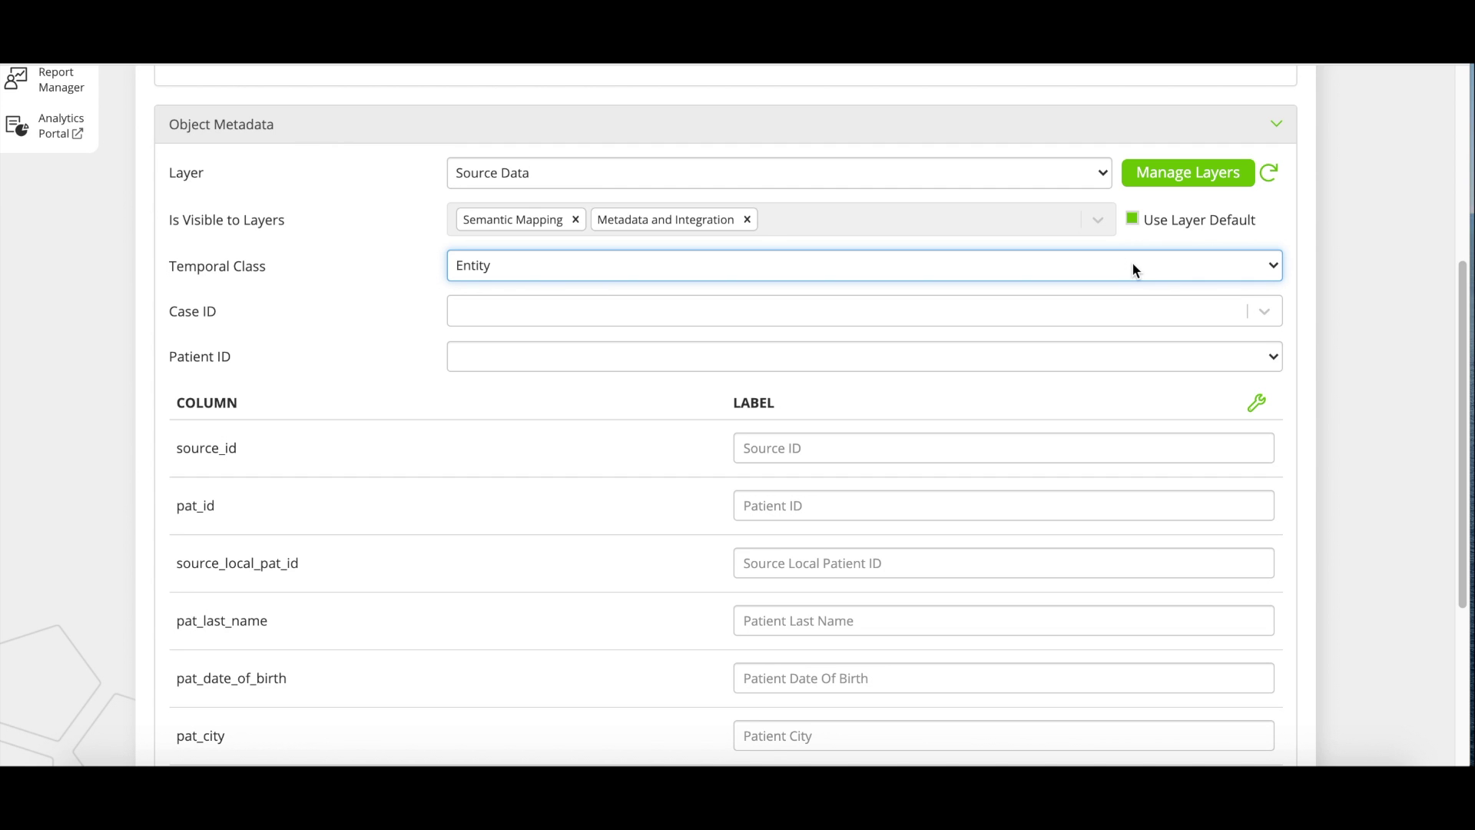
pyautogui.click(1133, 268)
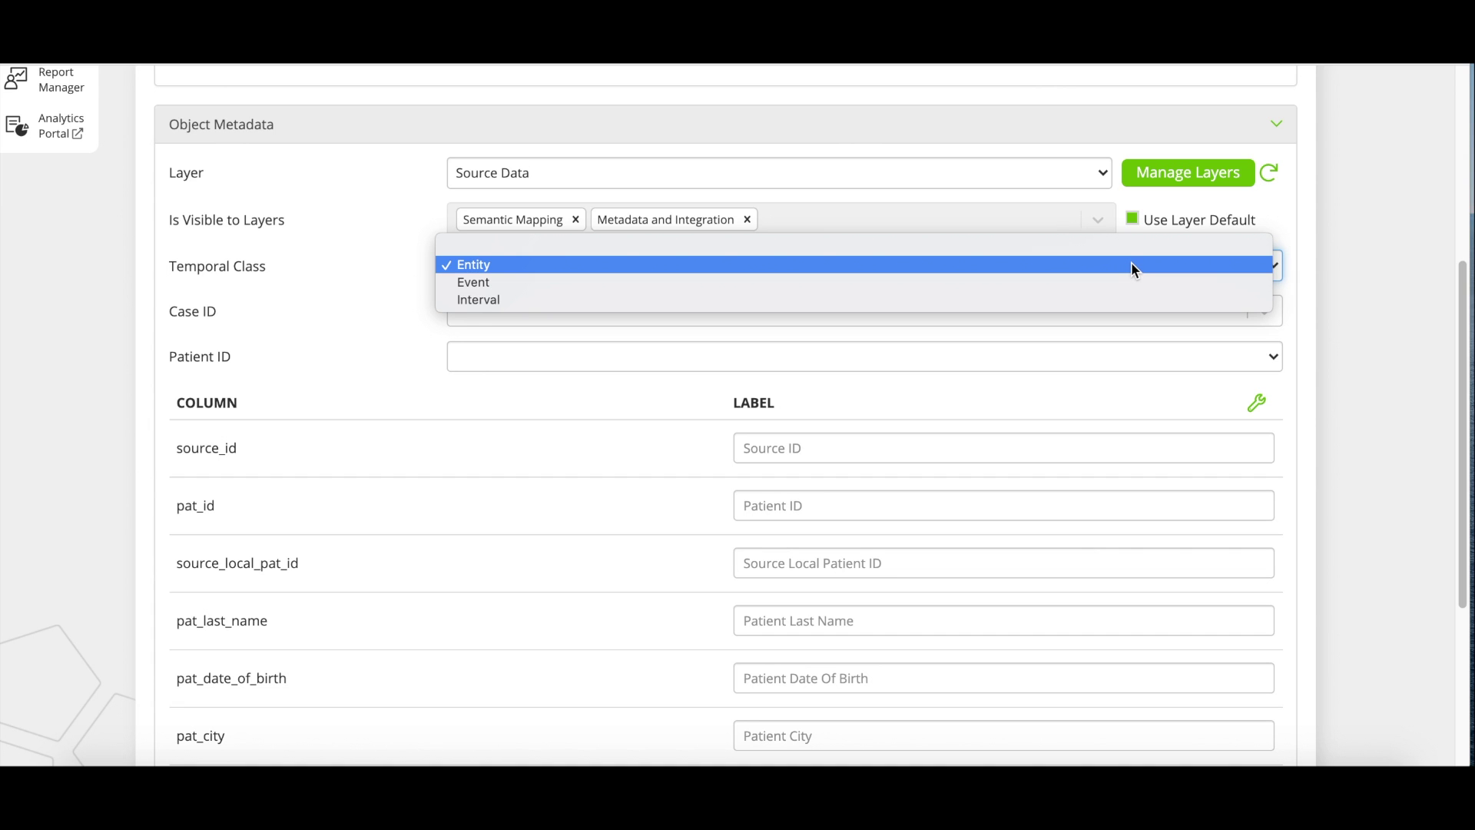
pyautogui.click(1132, 264)
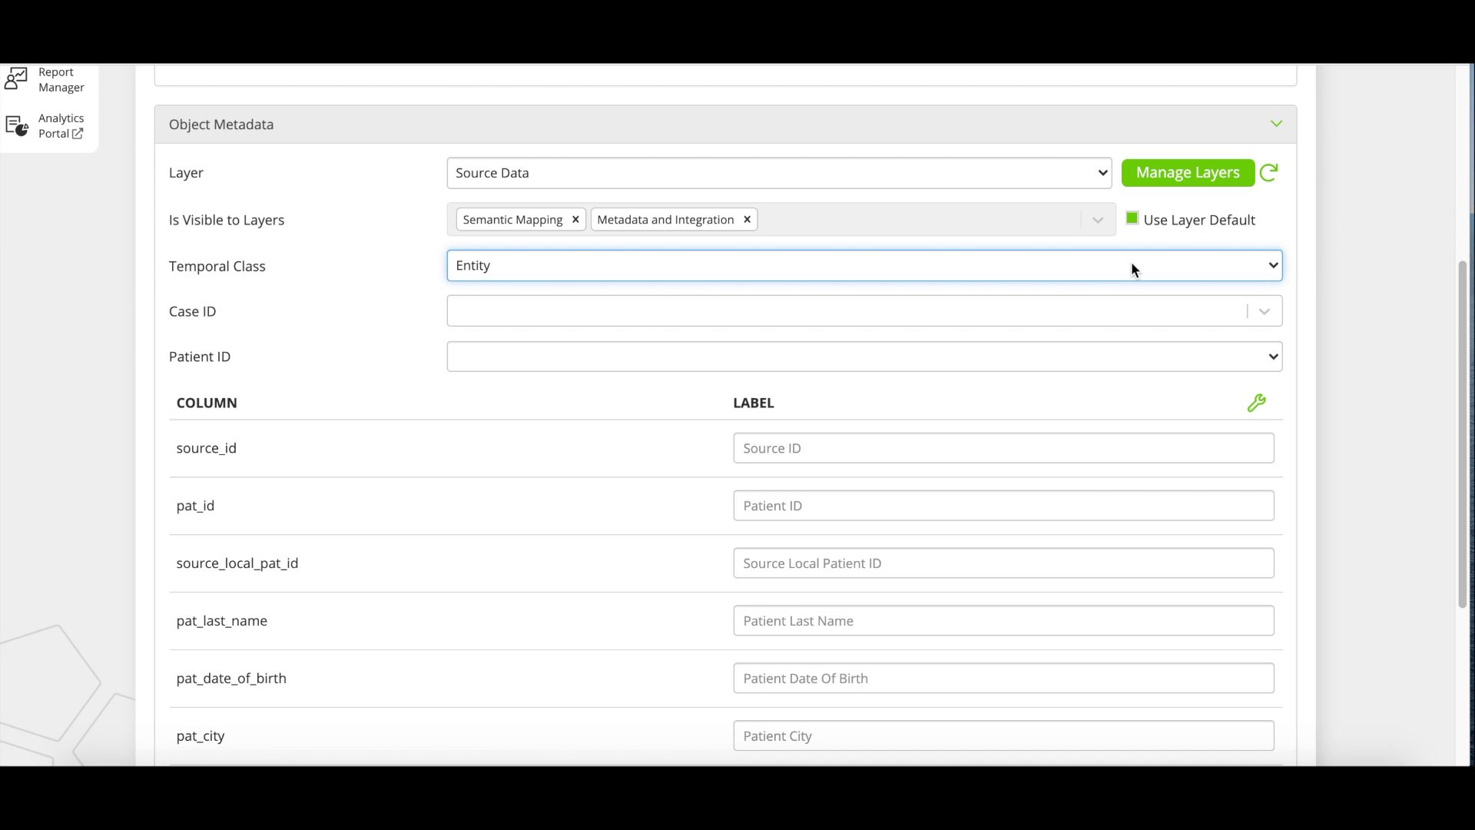
pyautogui.click(396, 310)
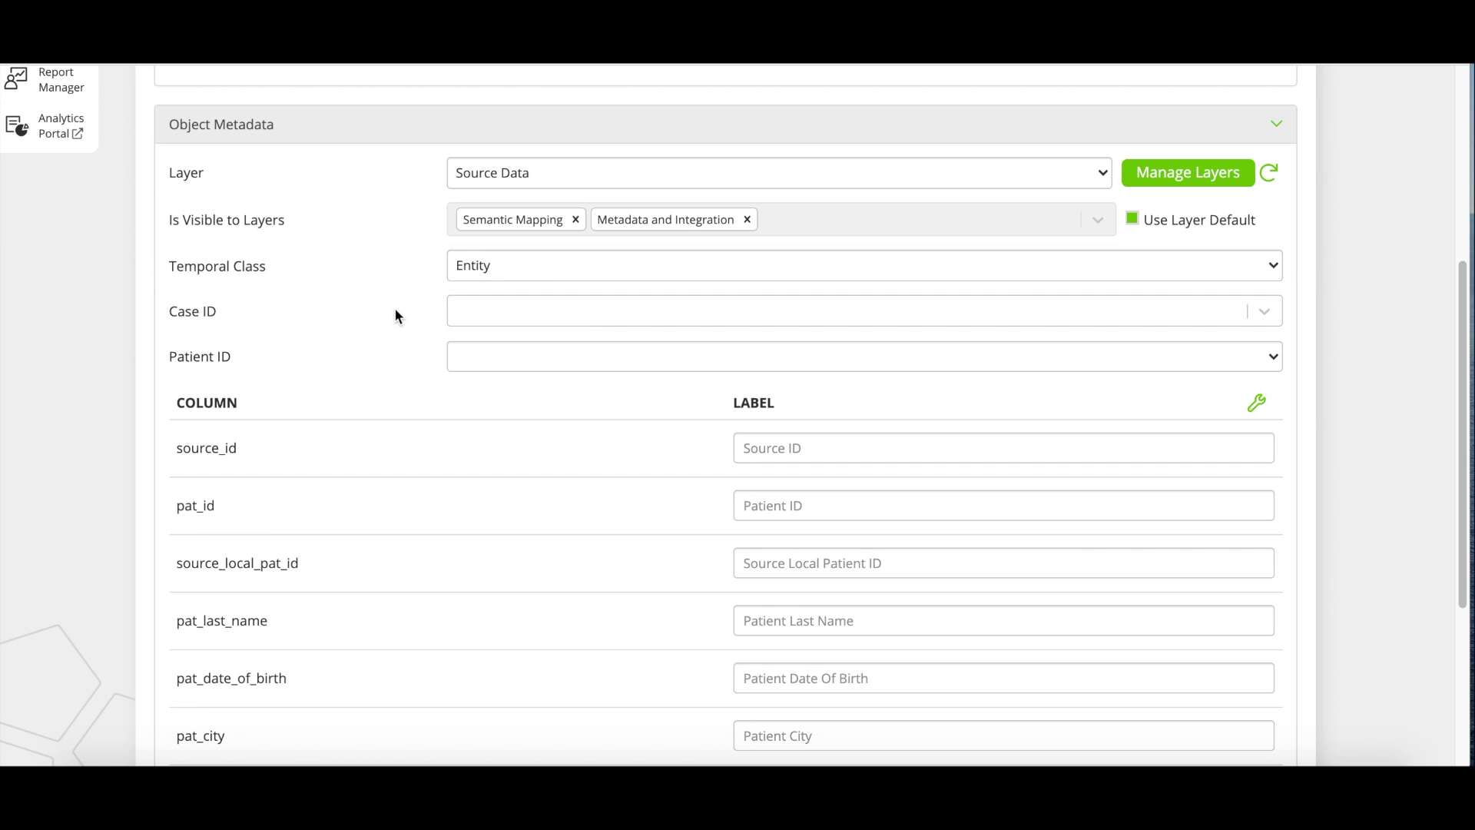
pyautogui.click(536, 264)
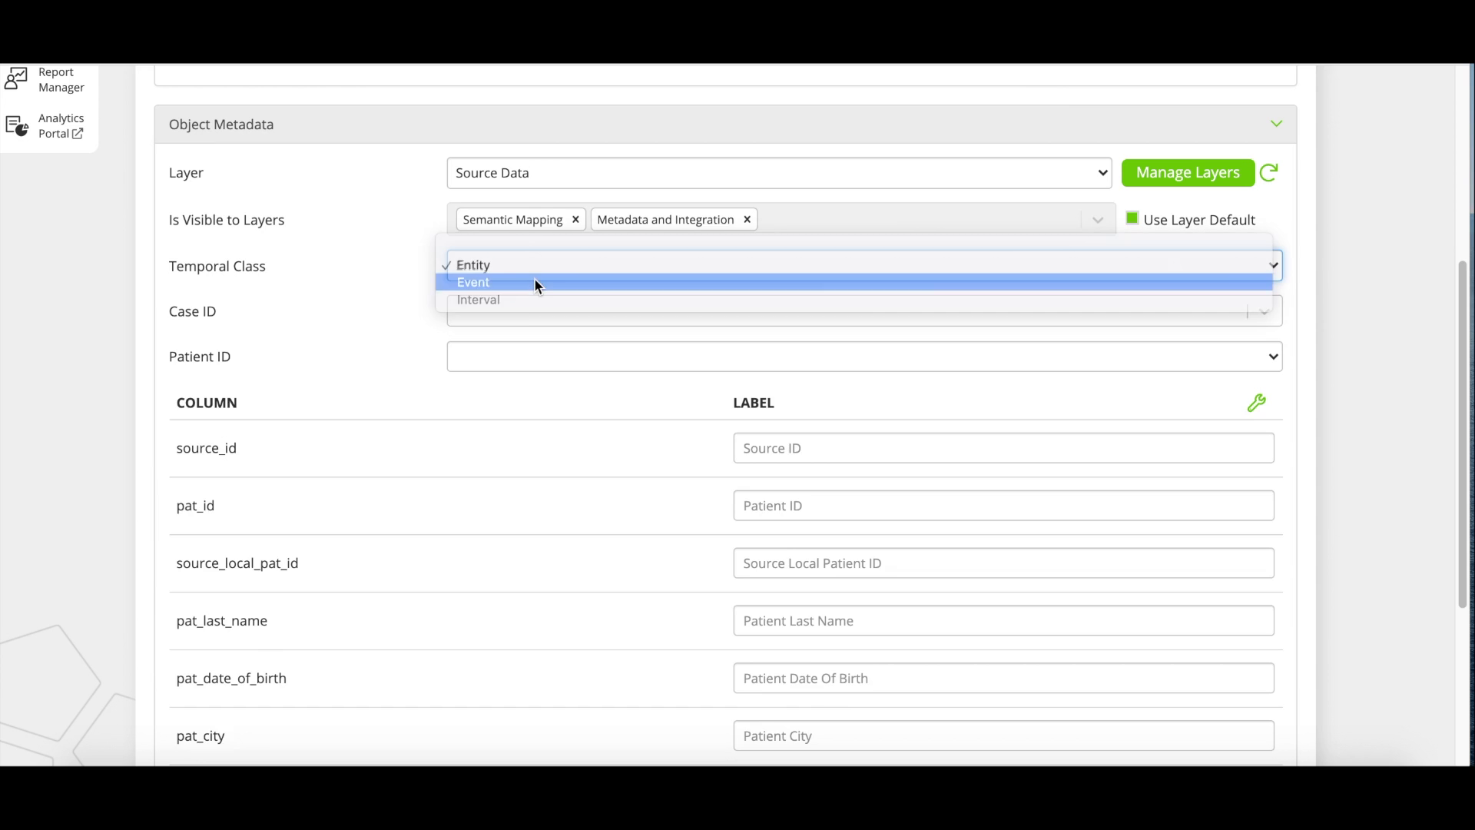
pyautogui.click(534, 278)
pyautogui.click(536, 276)
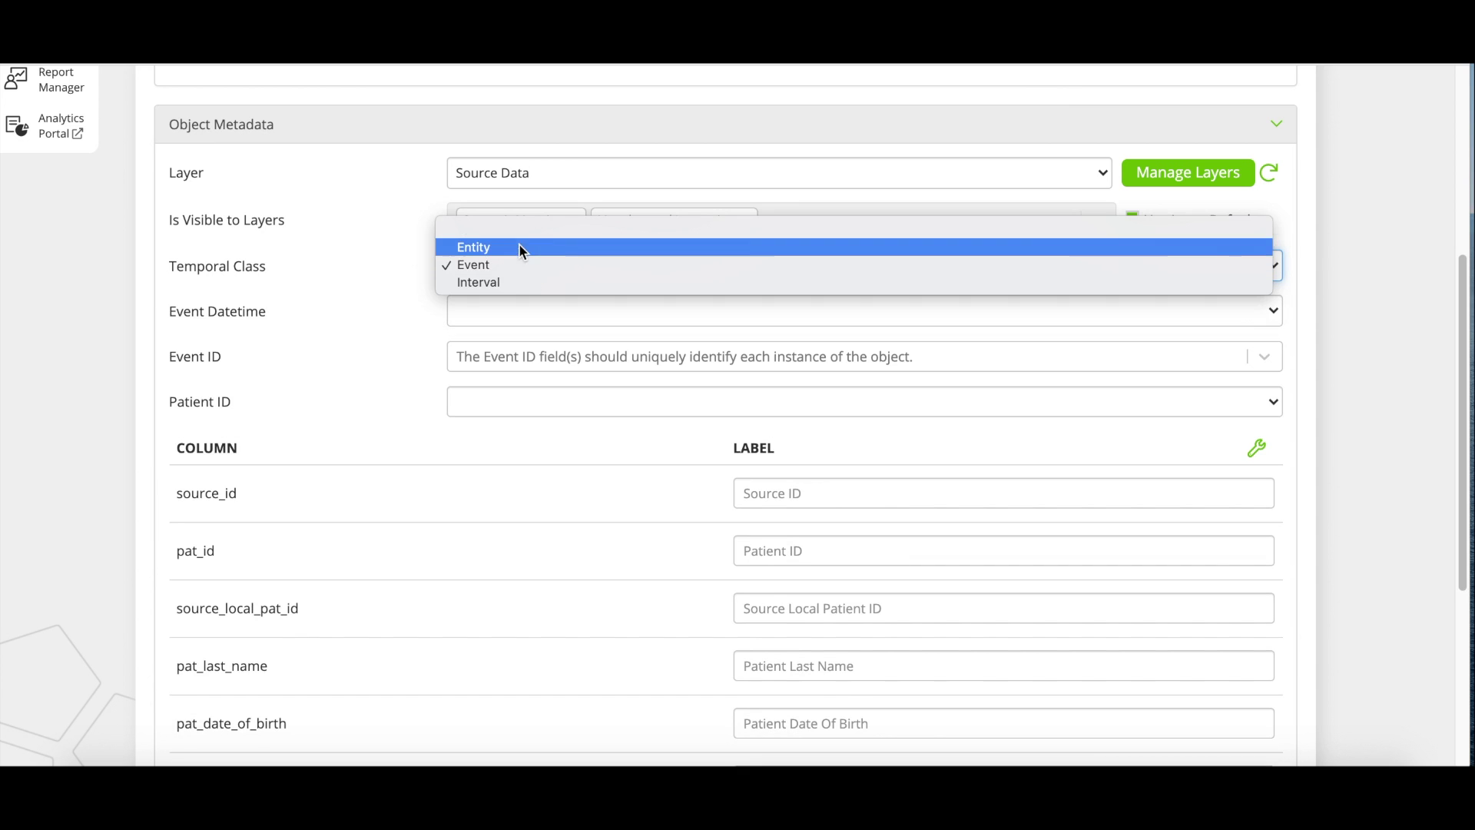
pyautogui.click(521, 248)
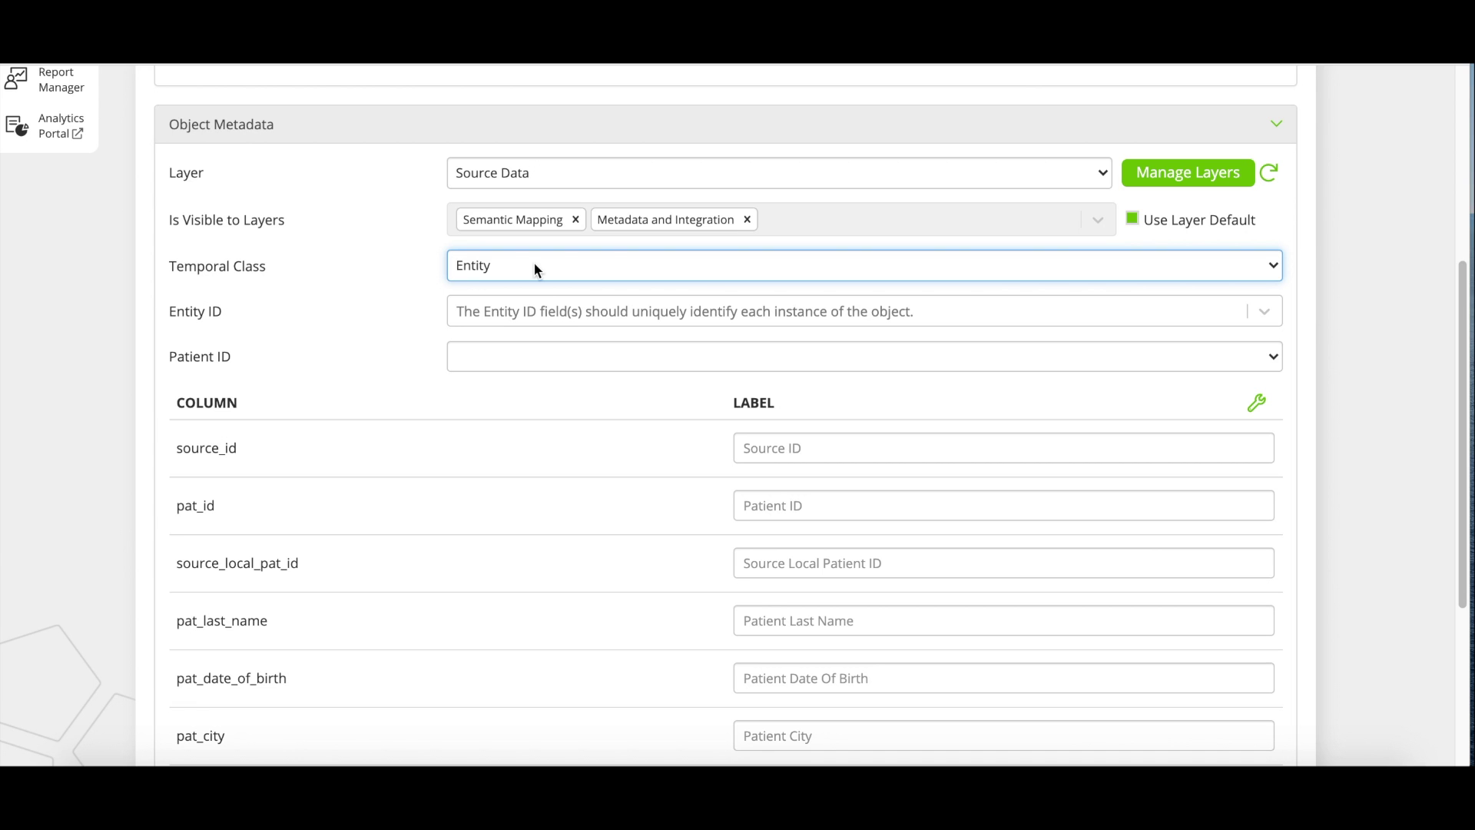
# Step: Try the Event and Interval temporal classes to compare their required fields, and return the class to Entity
pyautogui.click(510, 264)
pyautogui.click(508, 284)
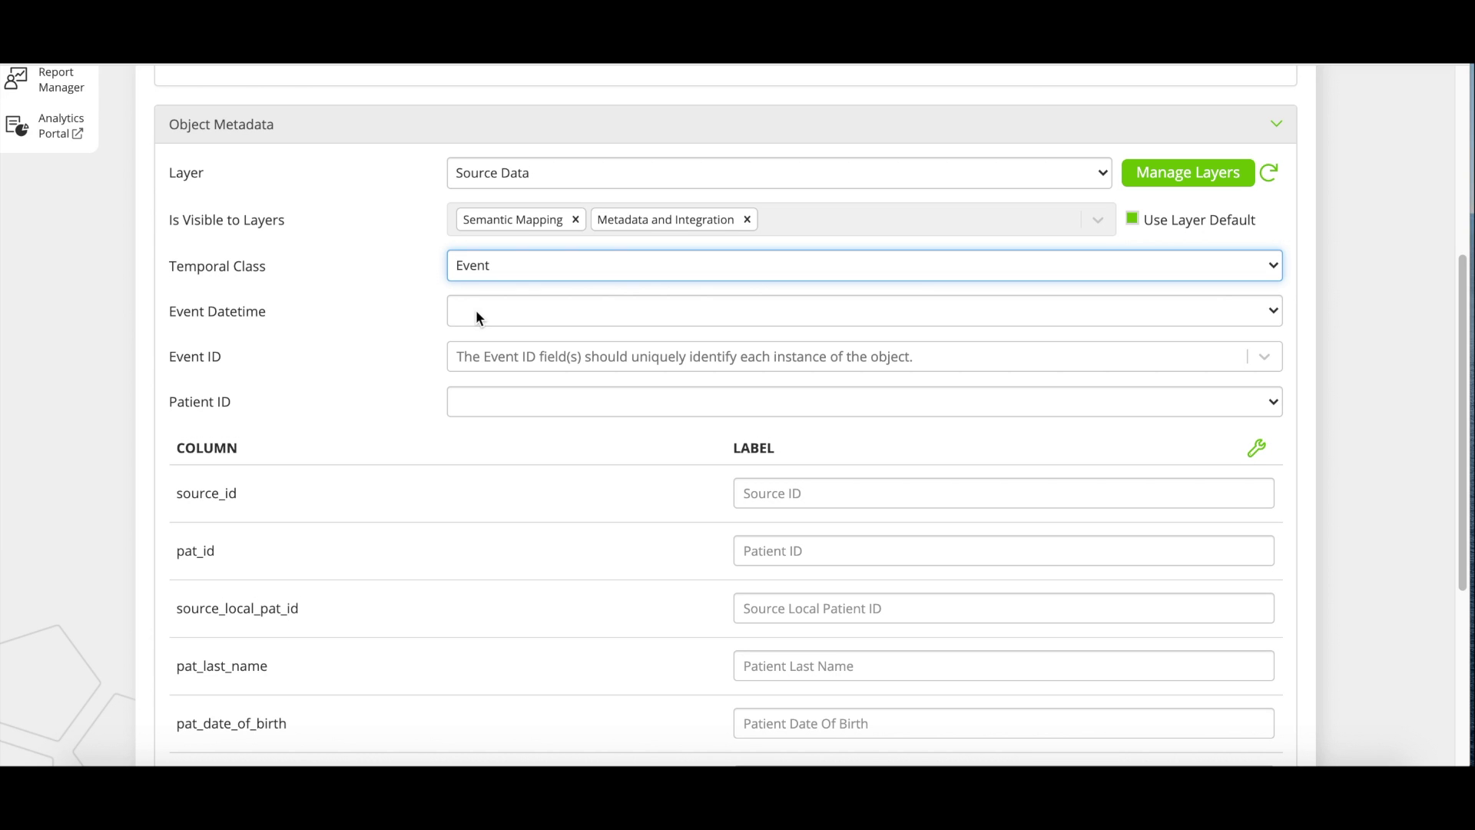
pyautogui.click(486, 358)
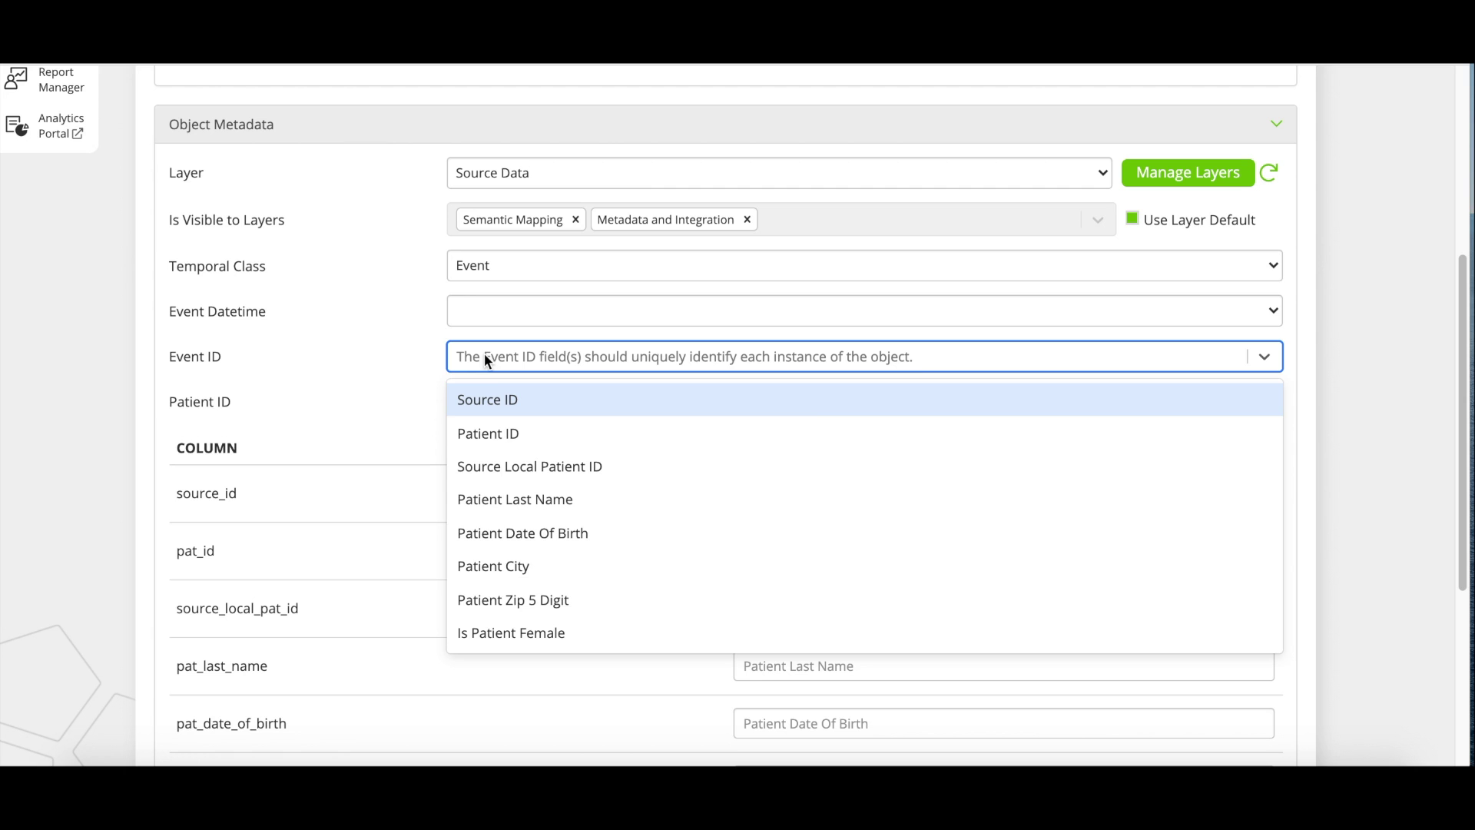
pyautogui.click(418, 359)
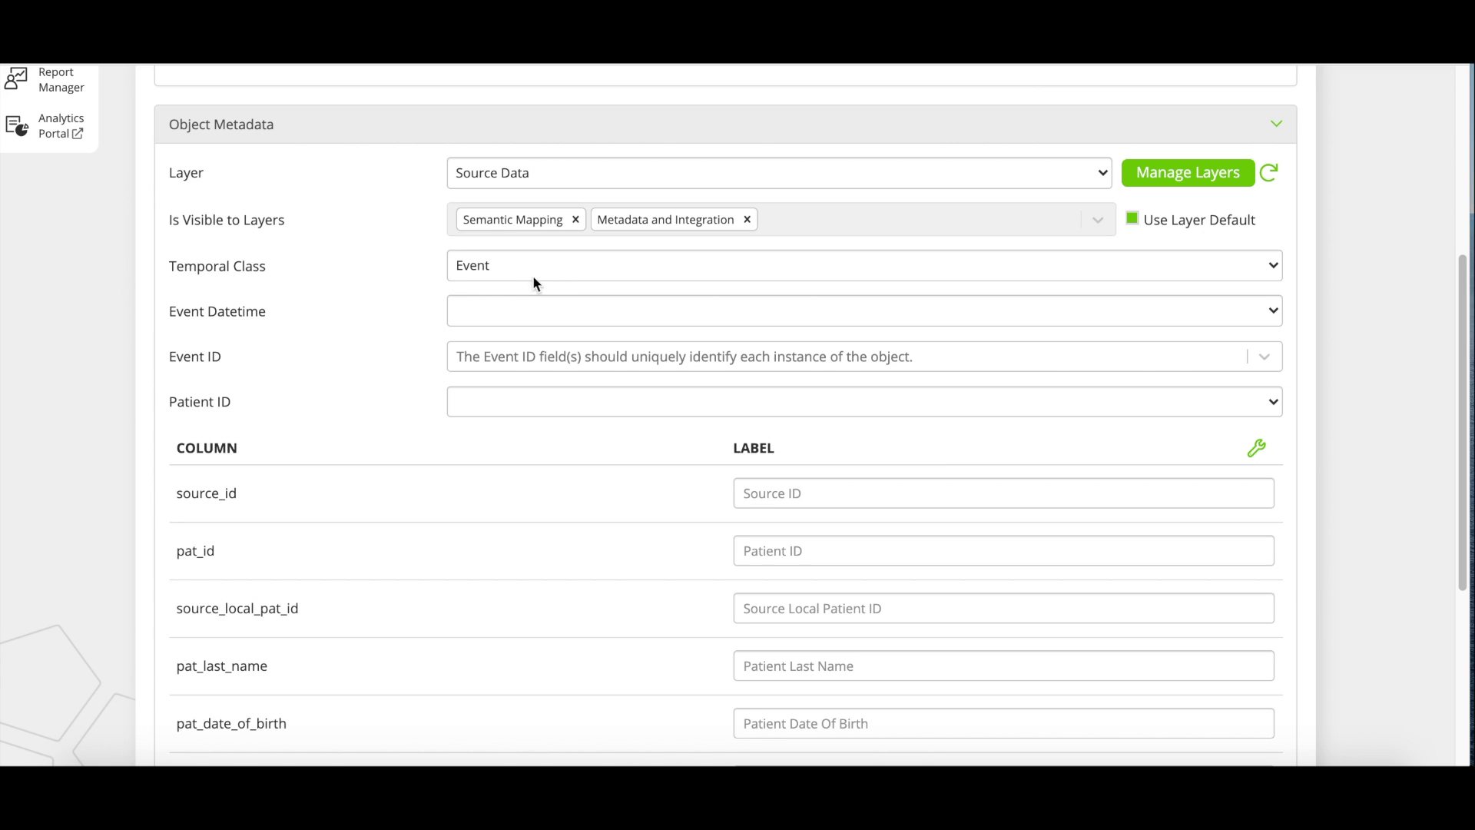
pyautogui.click(553, 269)
pyautogui.click(553, 283)
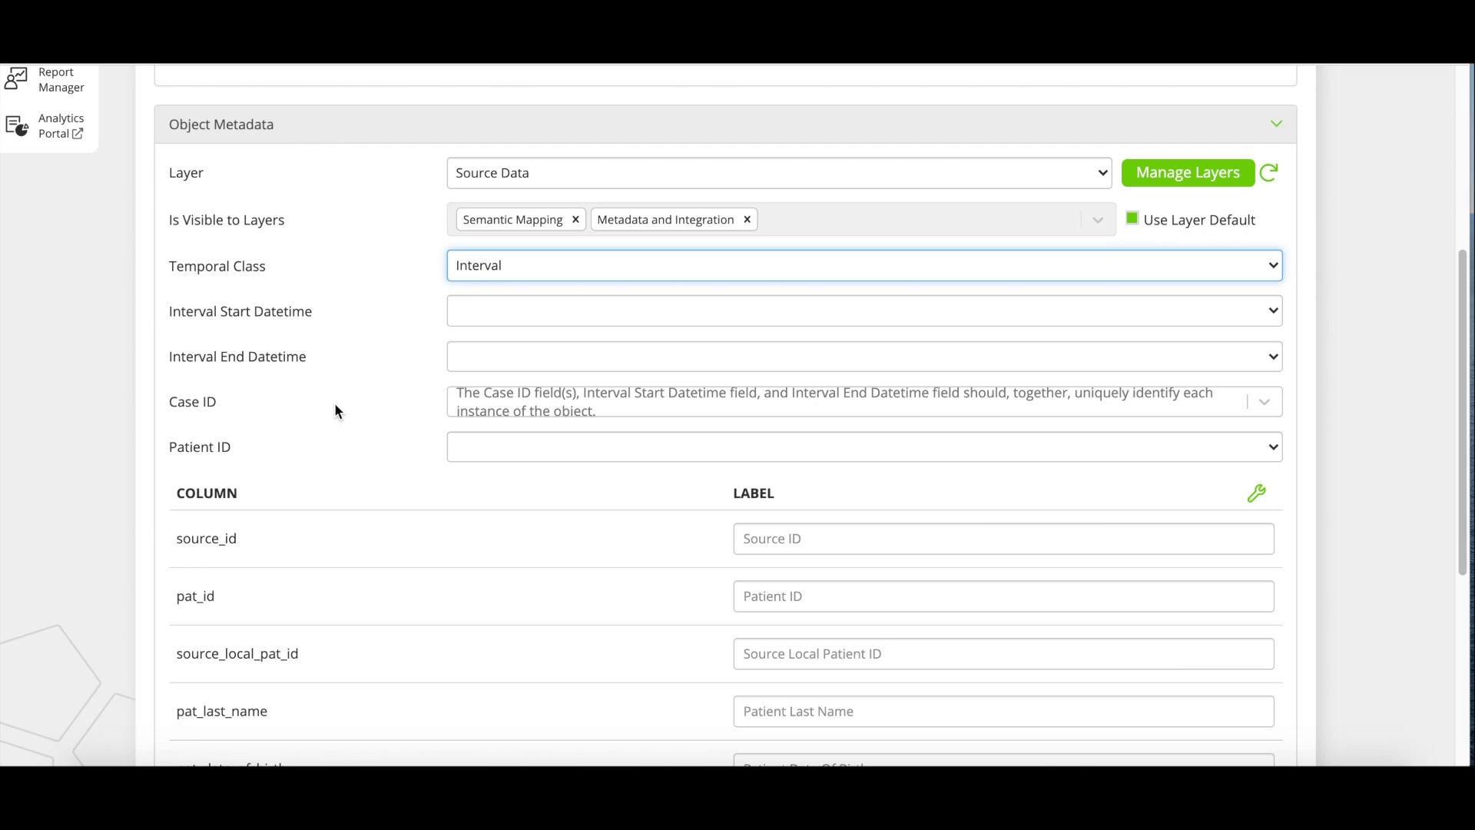
pyautogui.click(496, 269)
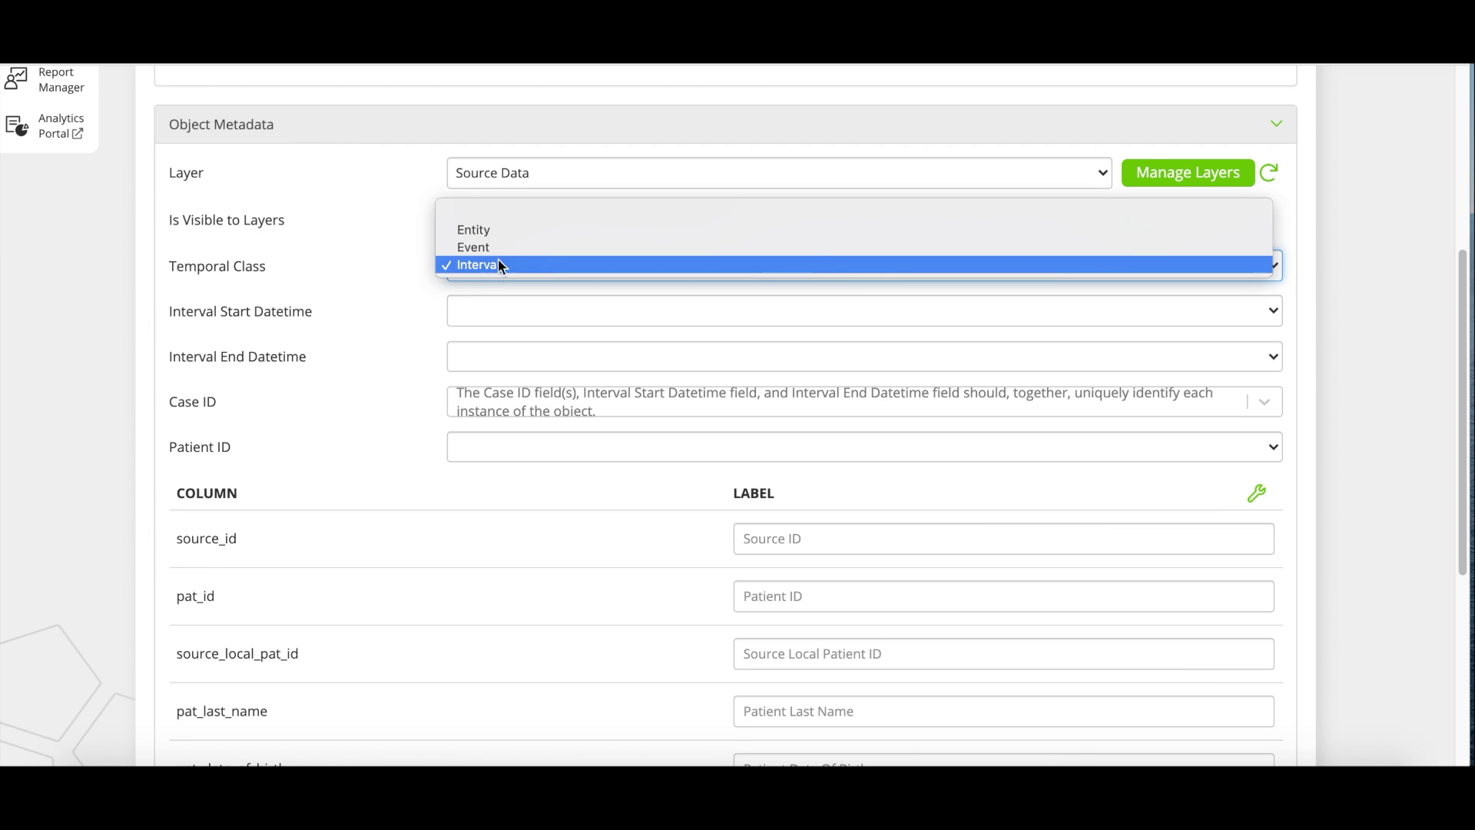
pyautogui.click(501, 235)
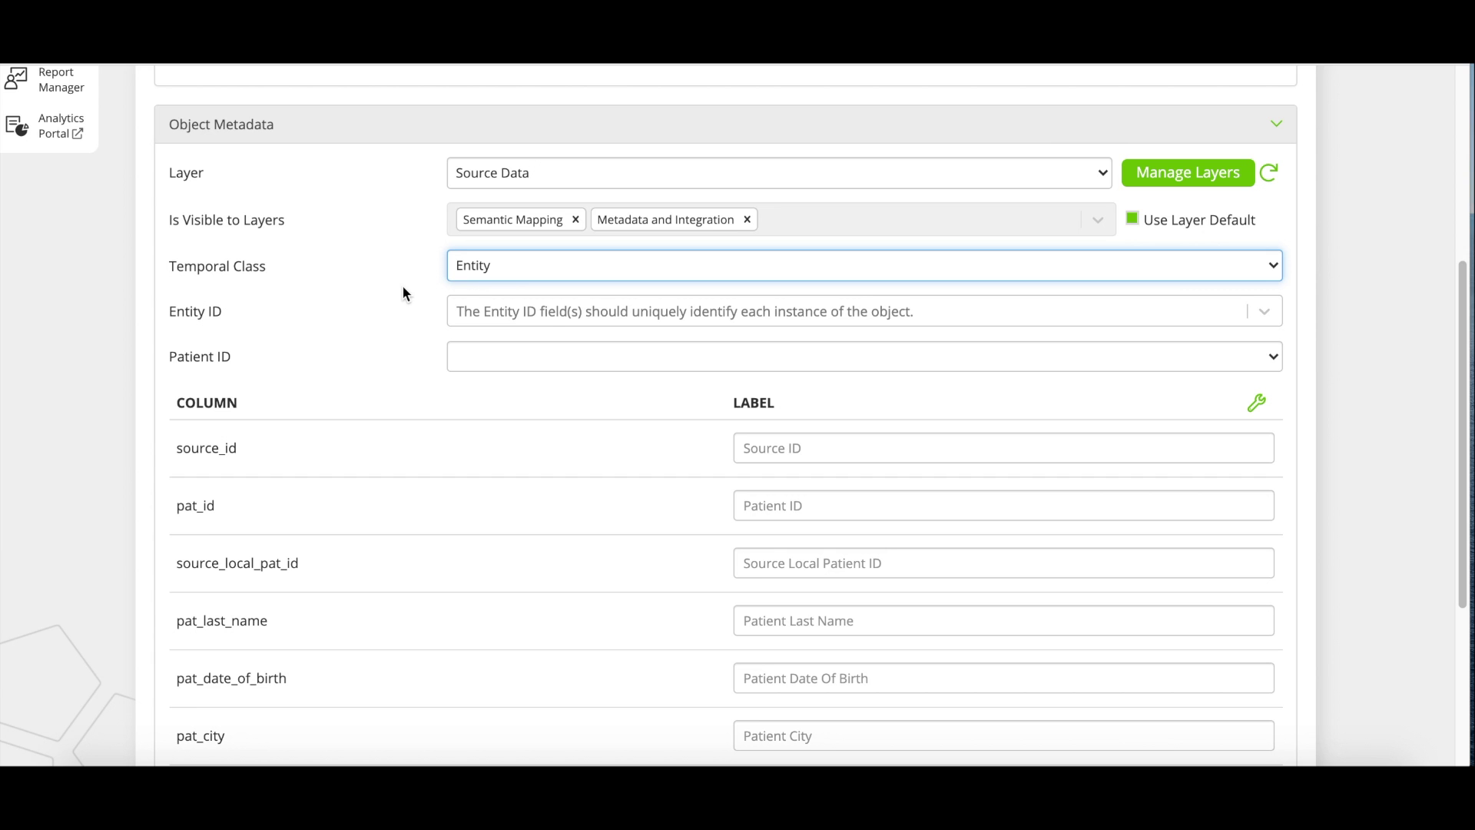
# Step: Choose the Patient ID column for both the Entity ID and the Patient ID of the object
pyautogui.click(540, 309)
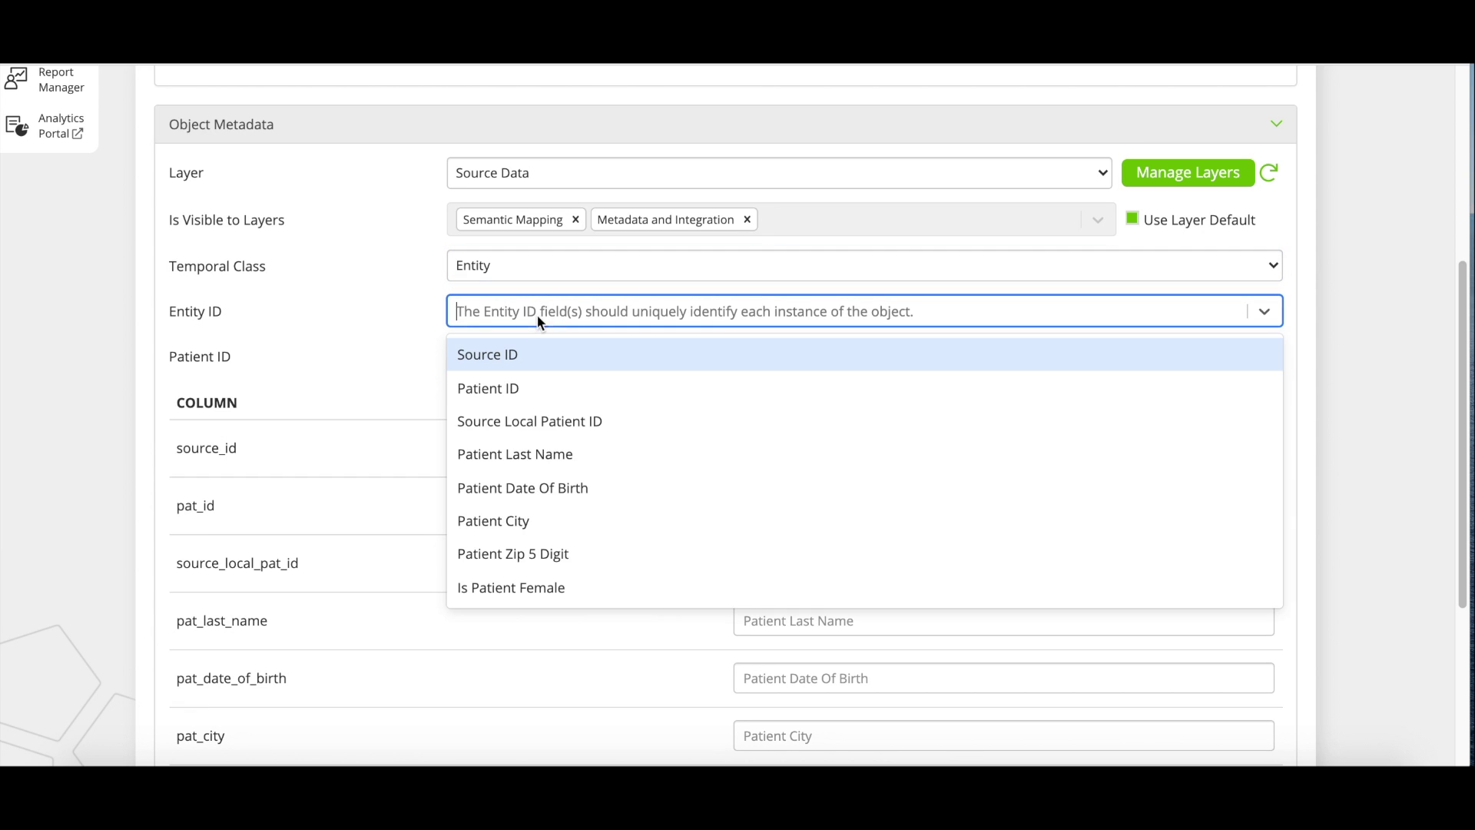
pyautogui.click(536, 384)
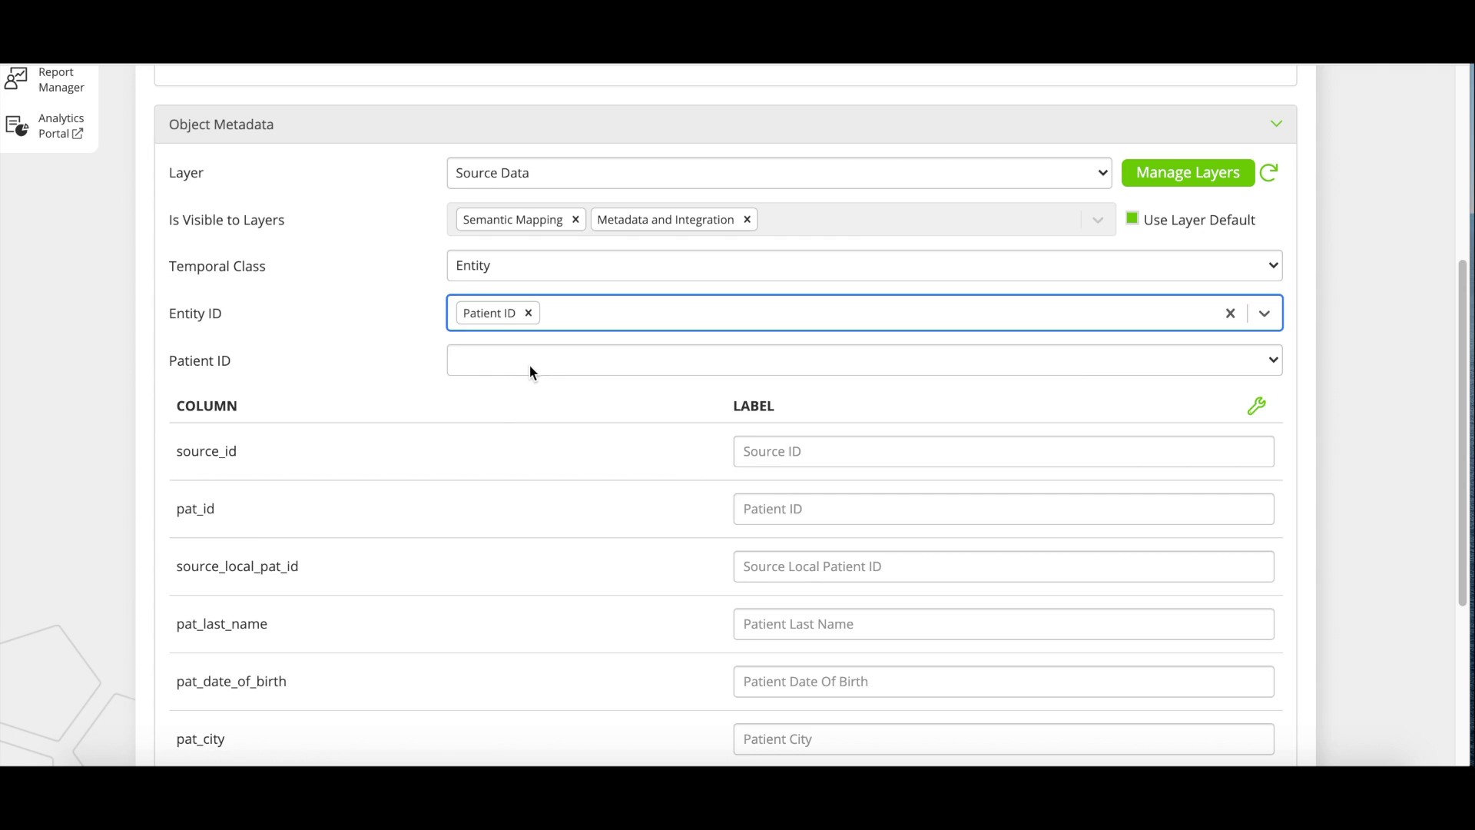
pyautogui.click(529, 366)
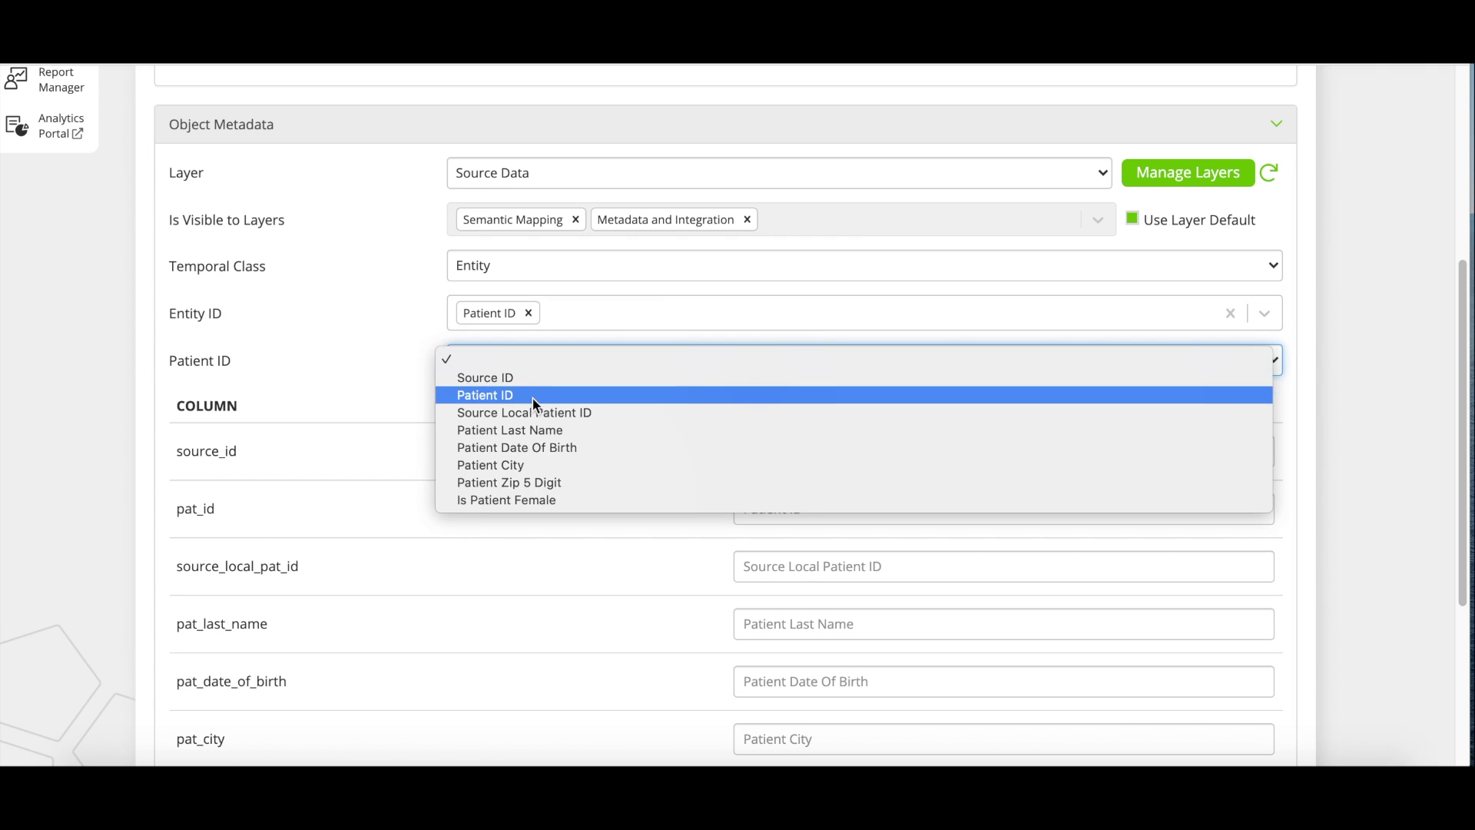
pyautogui.click(535, 395)
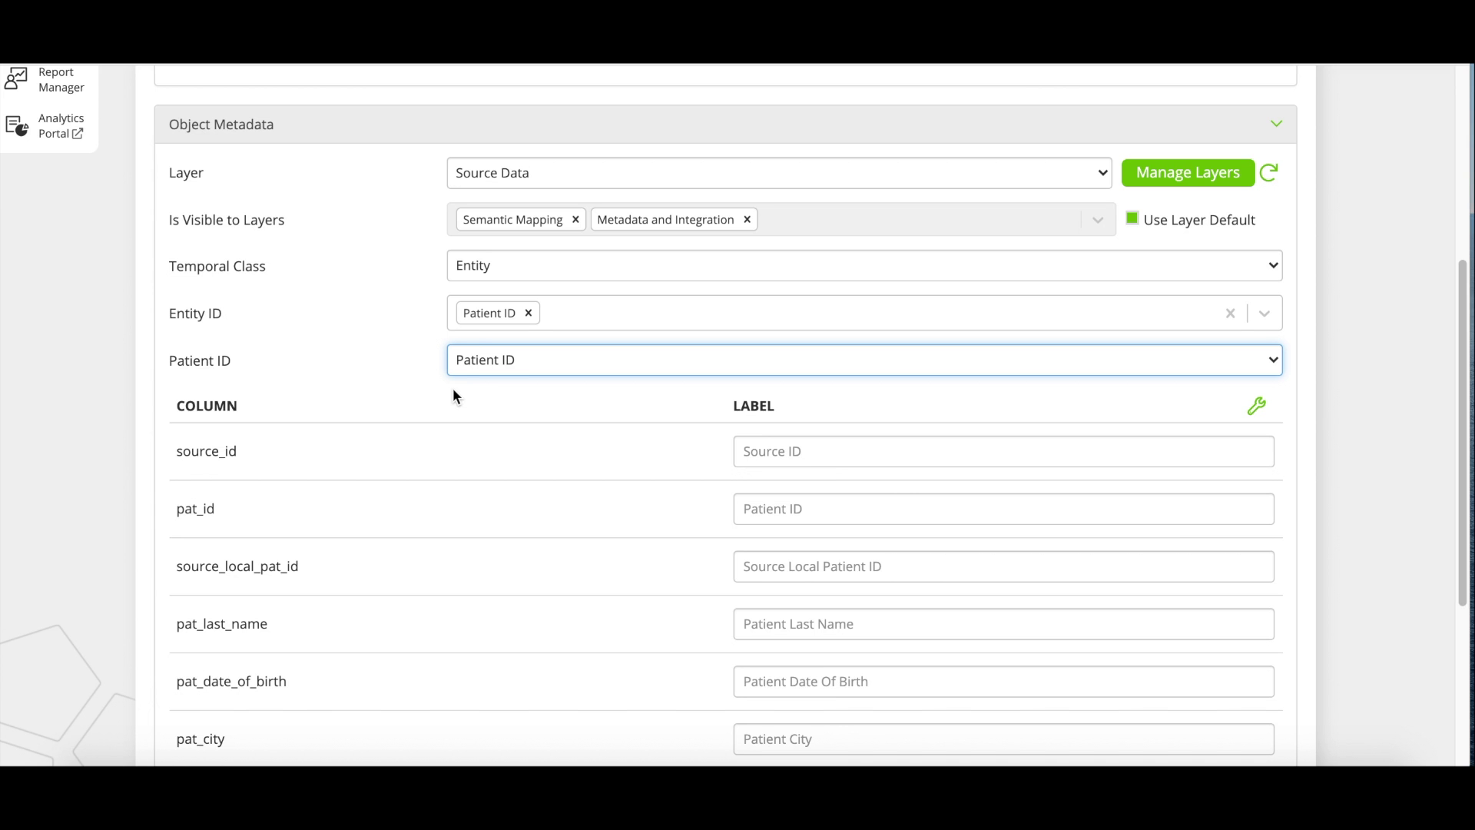
pyautogui.press('Tab')
# Step: Review the table's column labels and its assigned terms, and collapse the terms section again
pyautogui.scroll(-1, 454, 389)
pyautogui.scroll(-3, 453, 390)
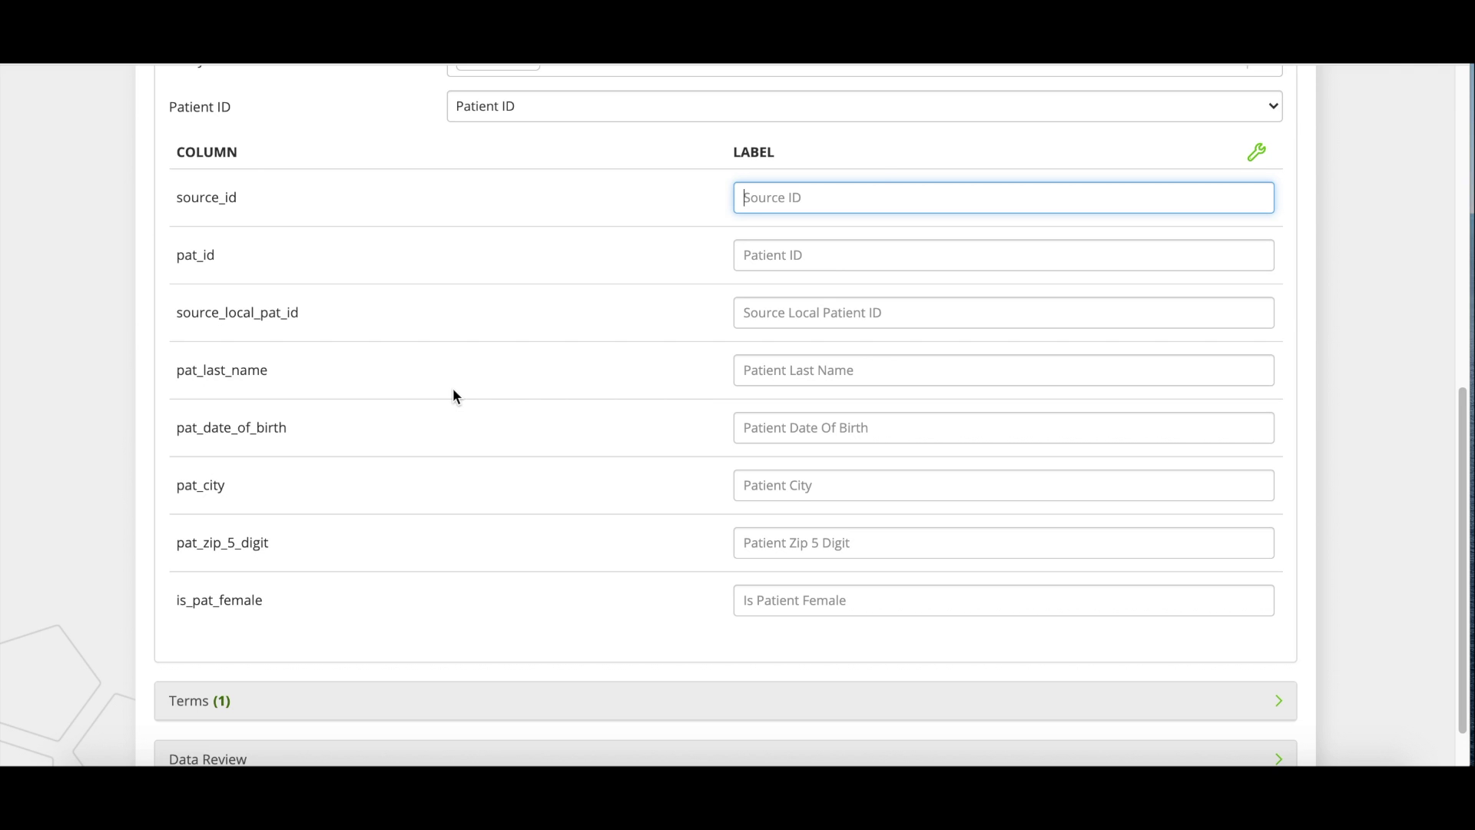
pyautogui.scroll(-1, 453, 392)
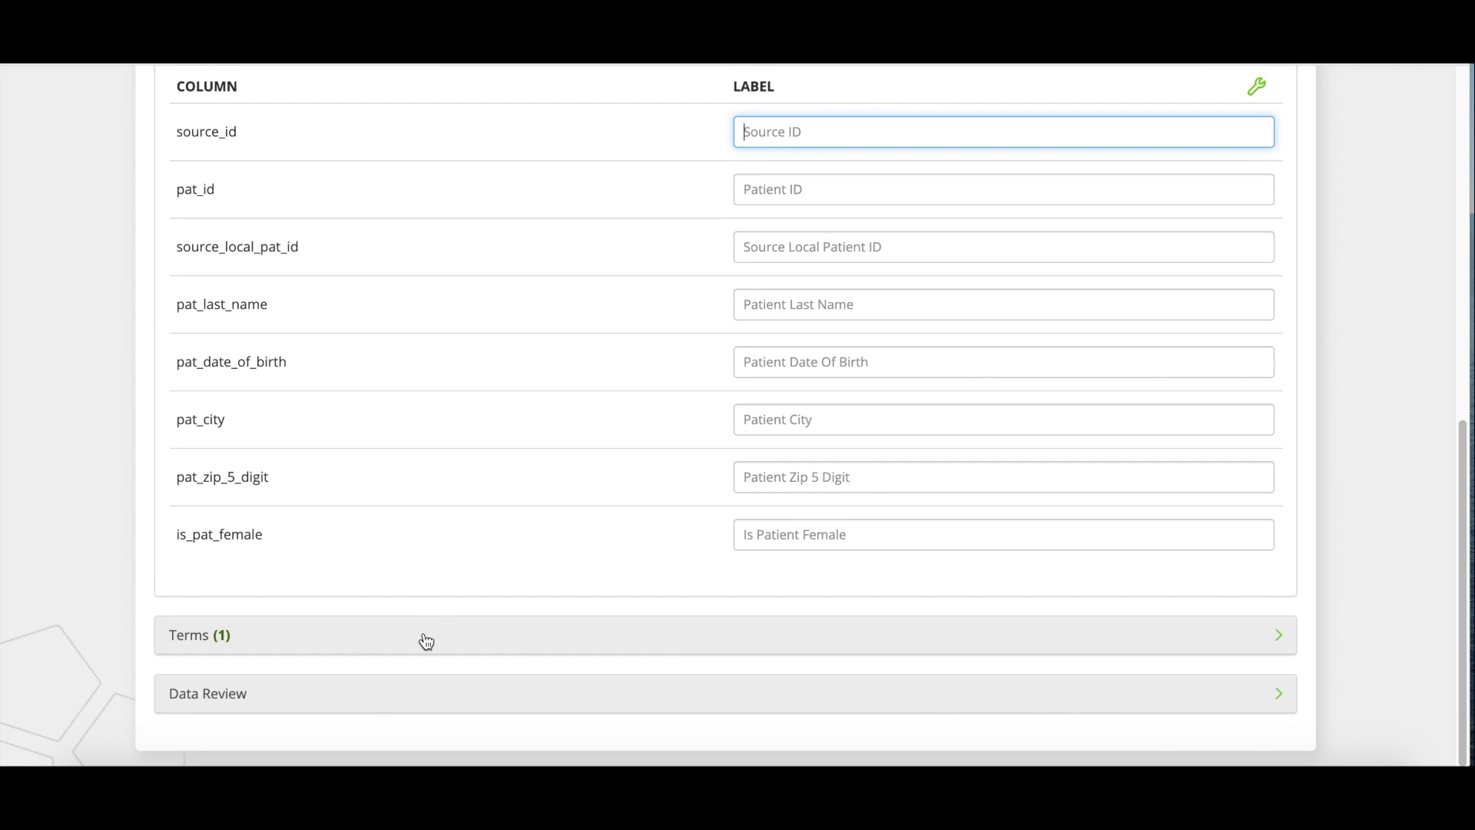
pyautogui.click(426, 640)
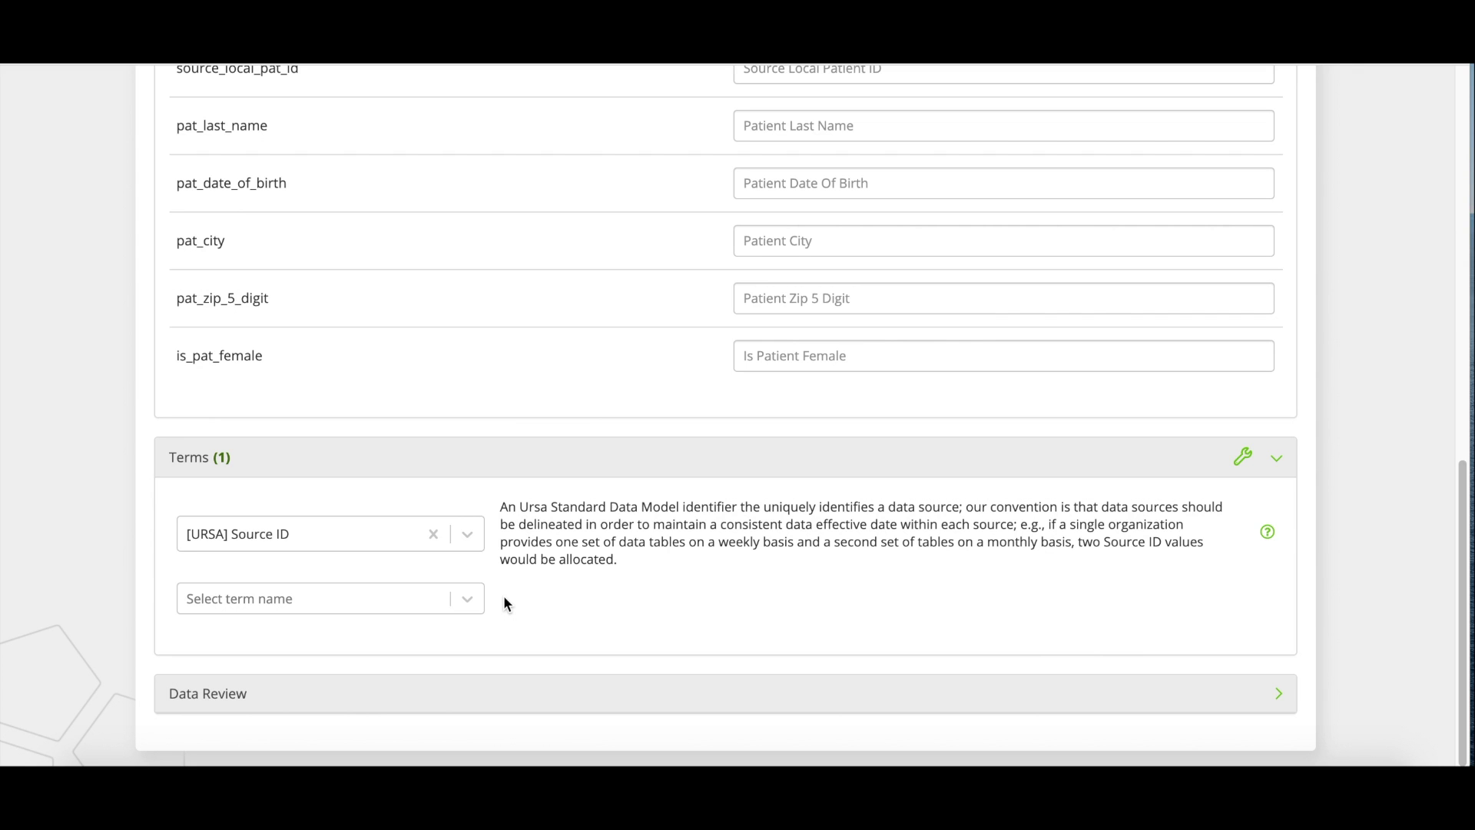
pyautogui.click(506, 461)
# Step: Open the data review and examine the table's sample rows and column summaries
pyautogui.click(496, 696)
pyautogui.scroll(-5, 497, 690)
pyautogui.scroll(-1, 496, 690)
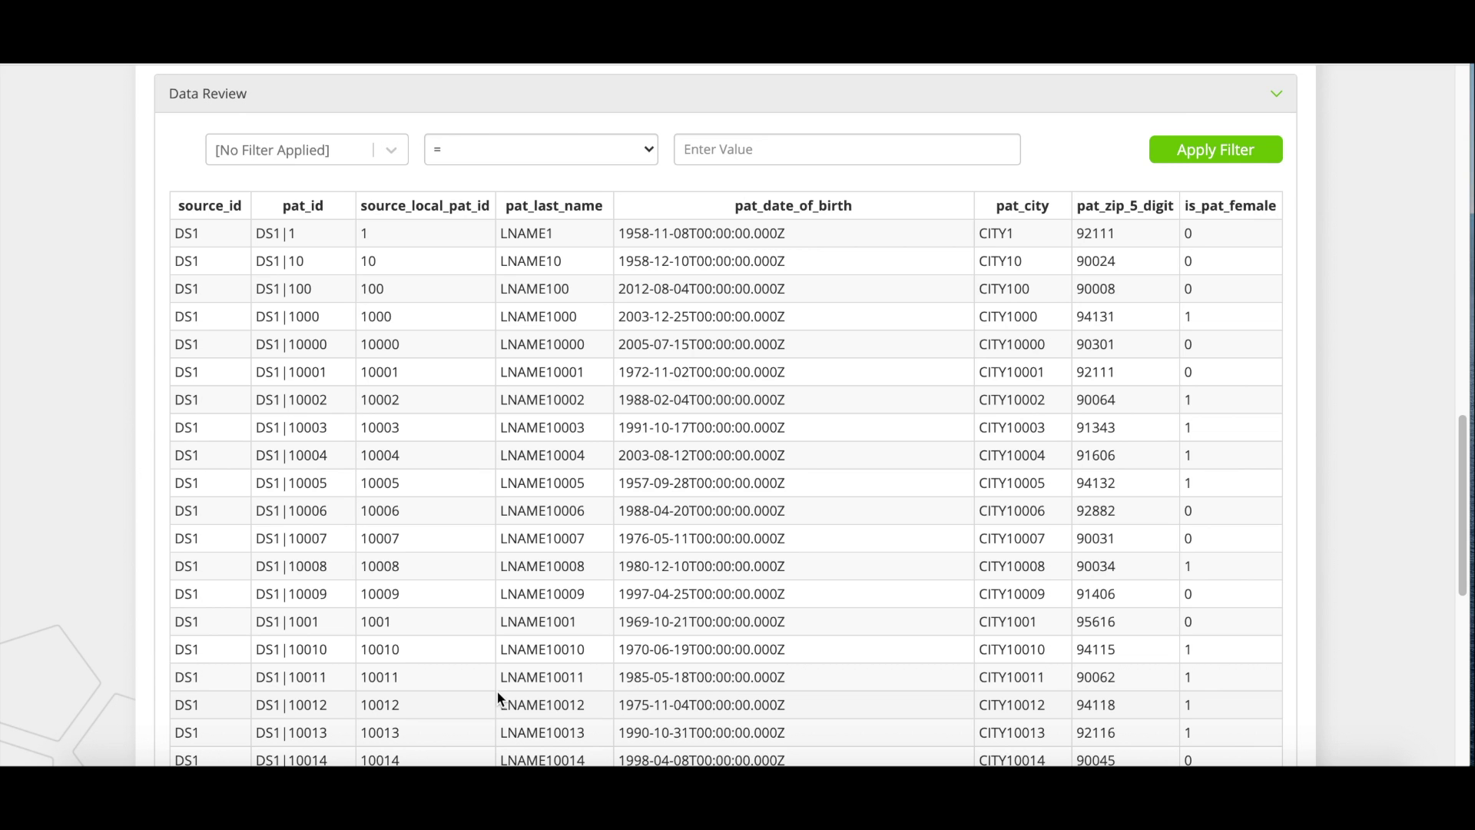
pyautogui.scroll(-2, 496, 689)
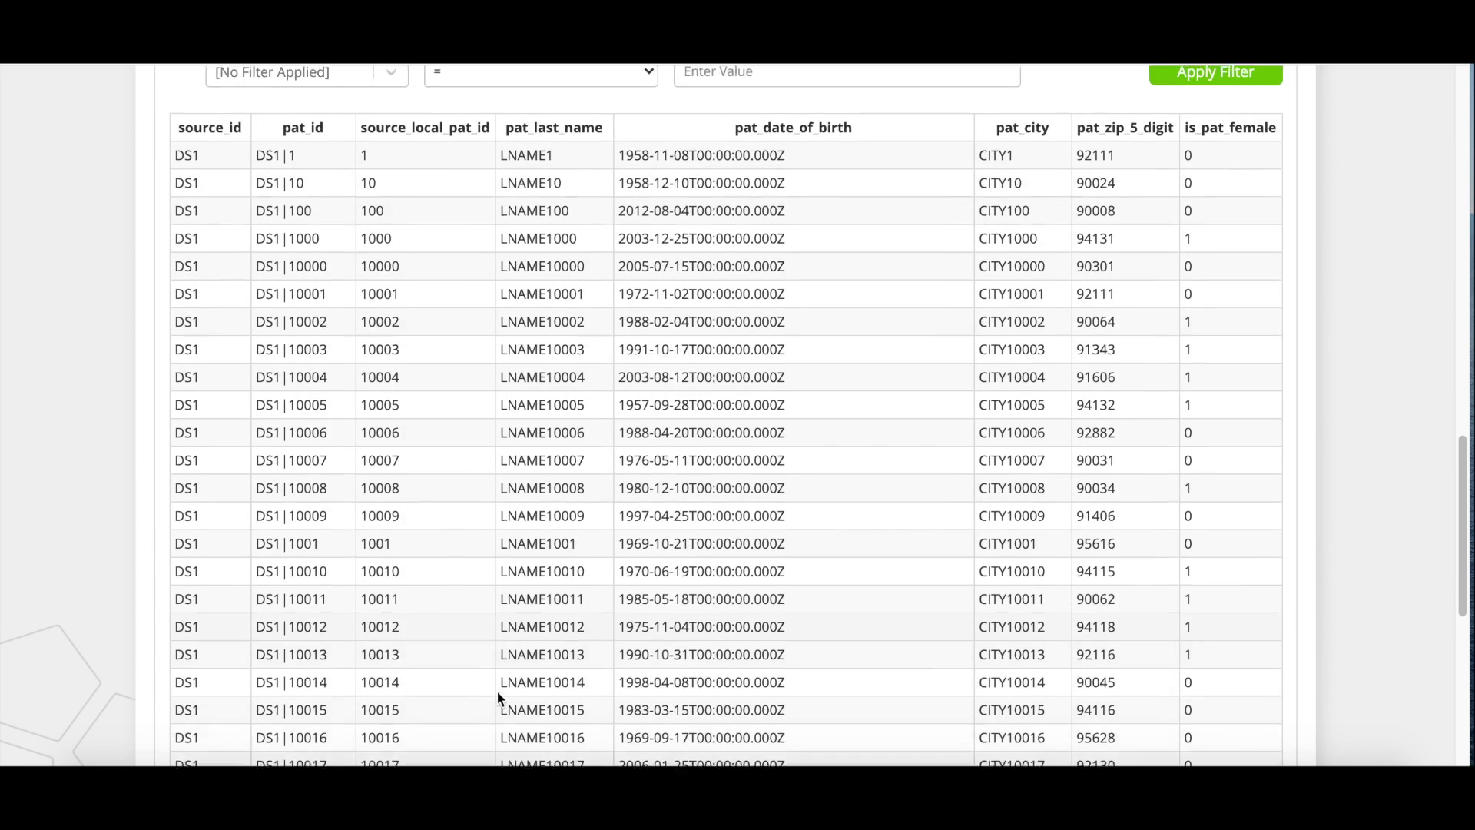
pyautogui.scroll(-3, 497, 697)
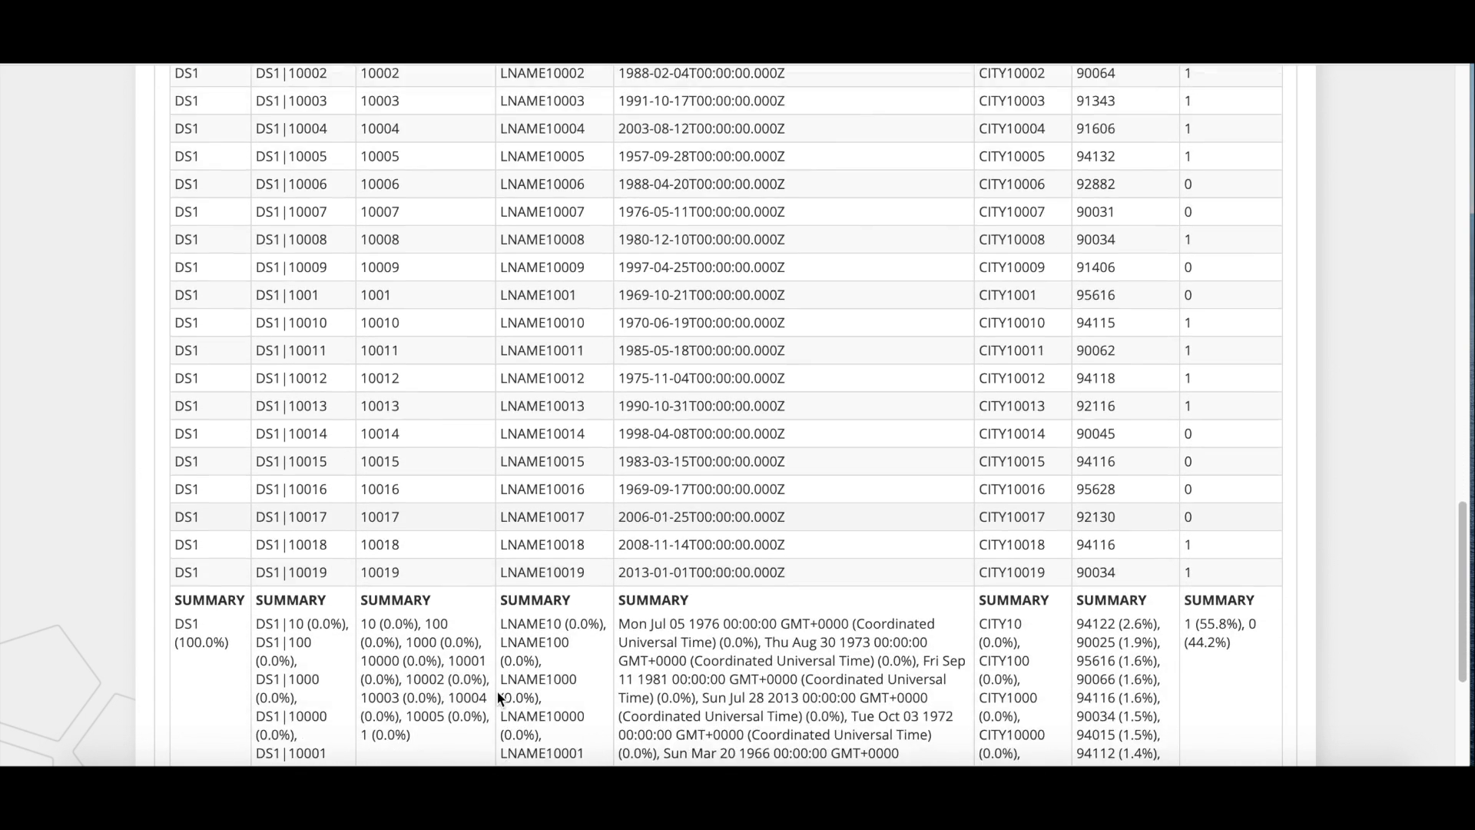
# Step: Finish reviewing the table's sample data and column summaries, and save the registered table object
pyautogui.scroll(-1, 497, 697)
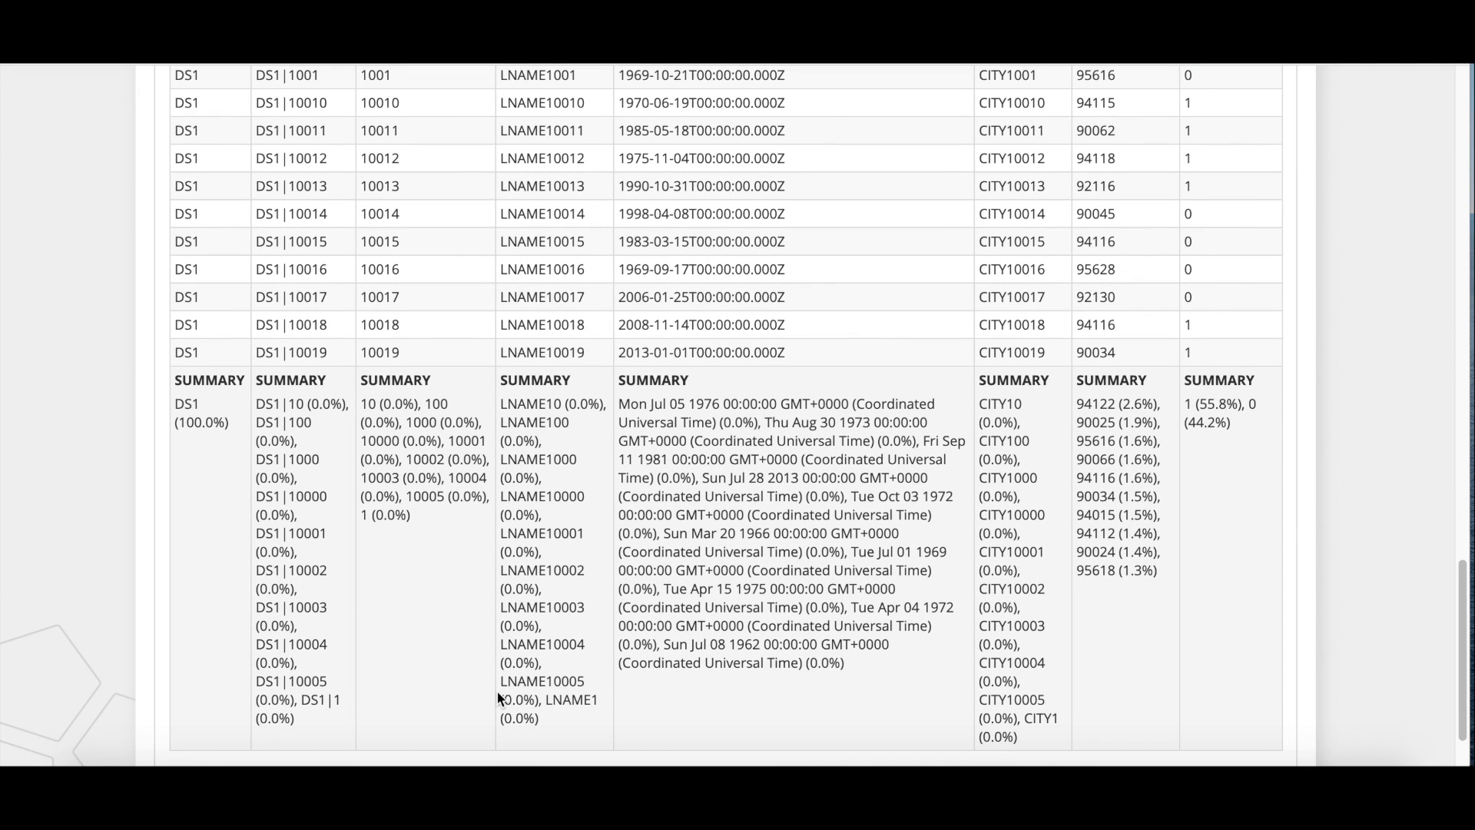
pyautogui.scroll(9, 496, 690)
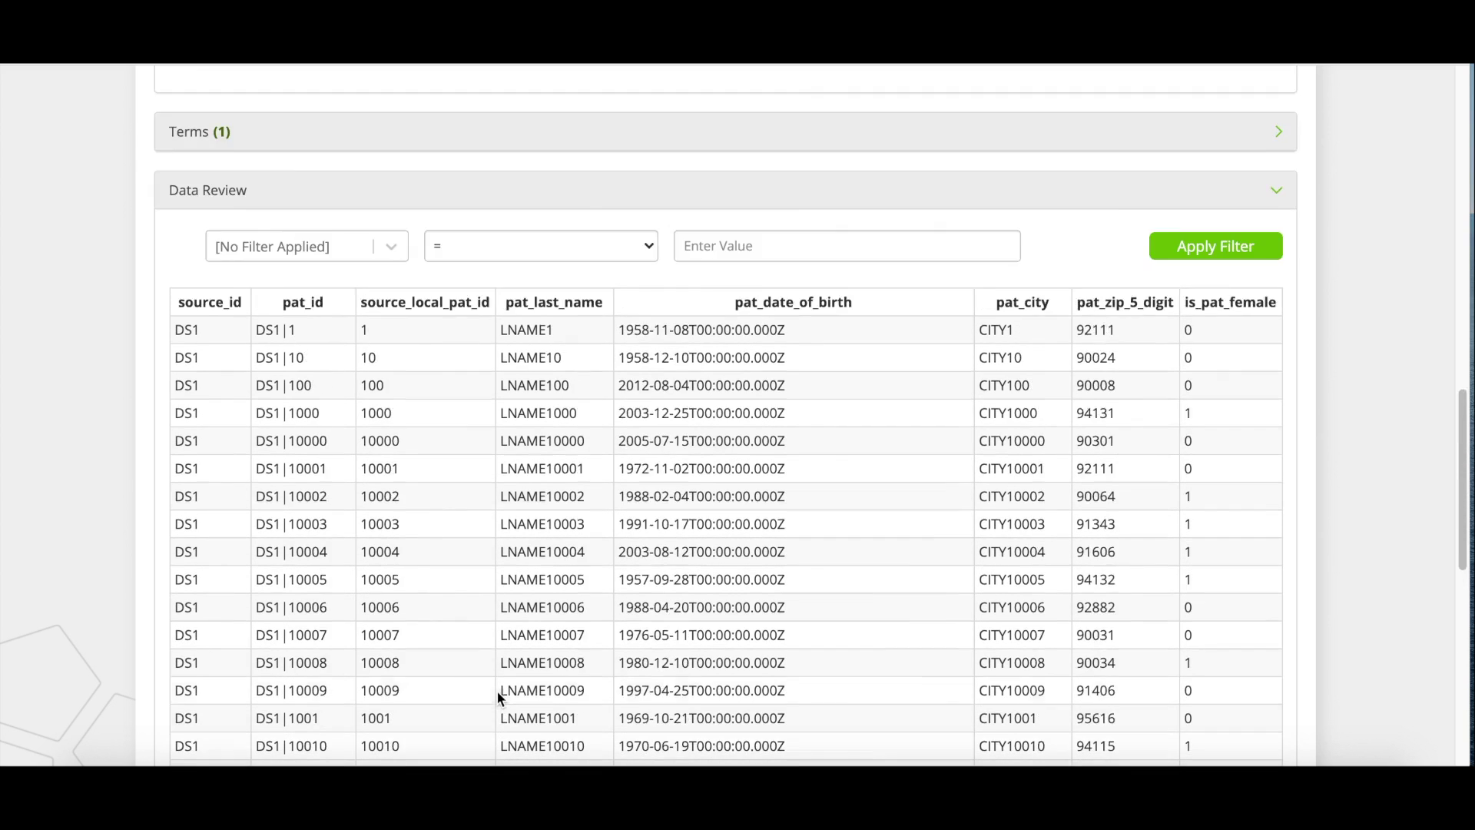
pyautogui.scroll(12, 507, 404)
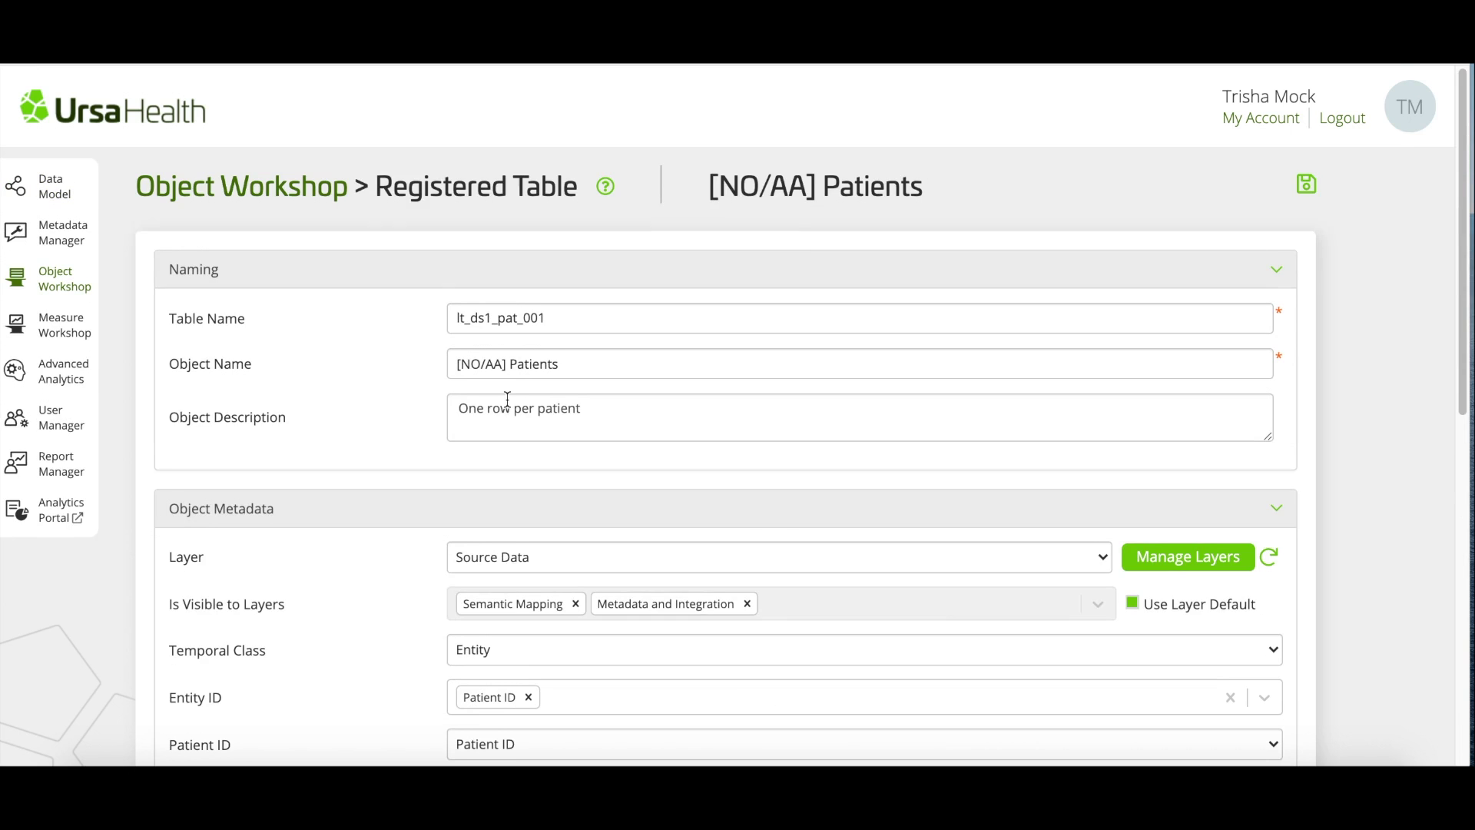
pyautogui.click(1311, 194)
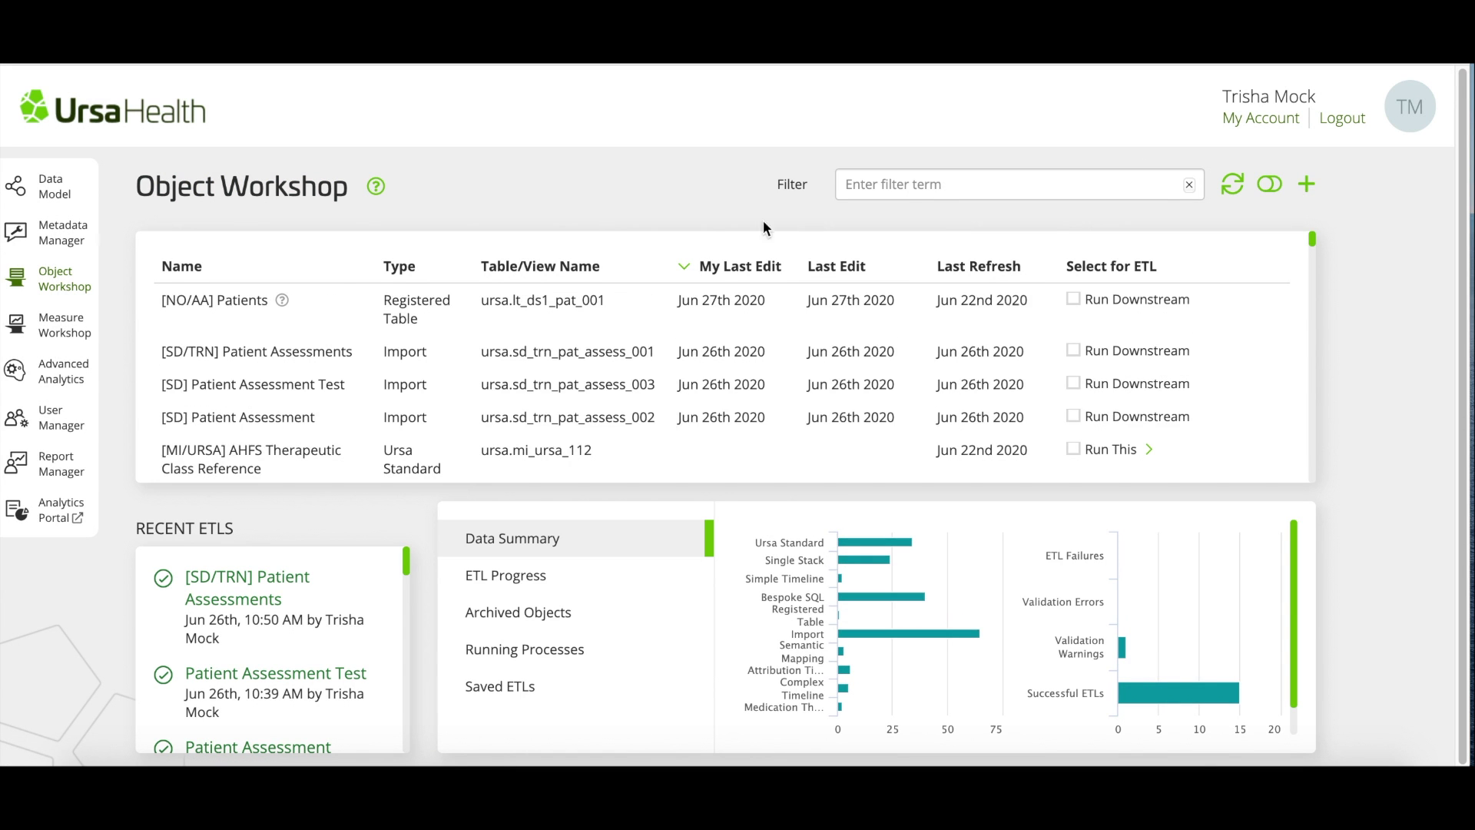
# Step: Reopen the [NO/AA] Patients object, view its data in Case Review, and return to the object's definition
pyautogui.click(239, 308)
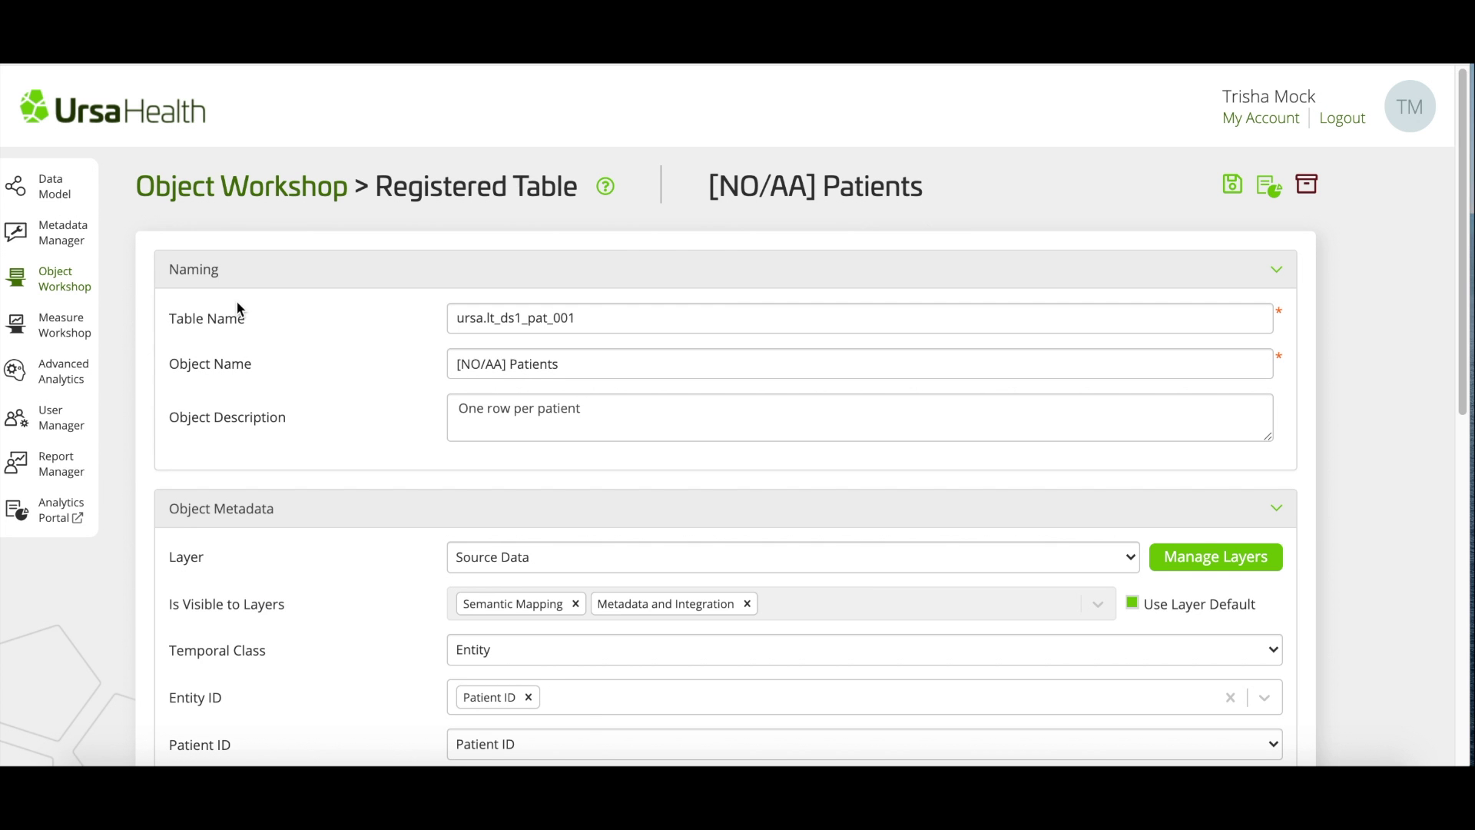
pyautogui.click(1266, 198)
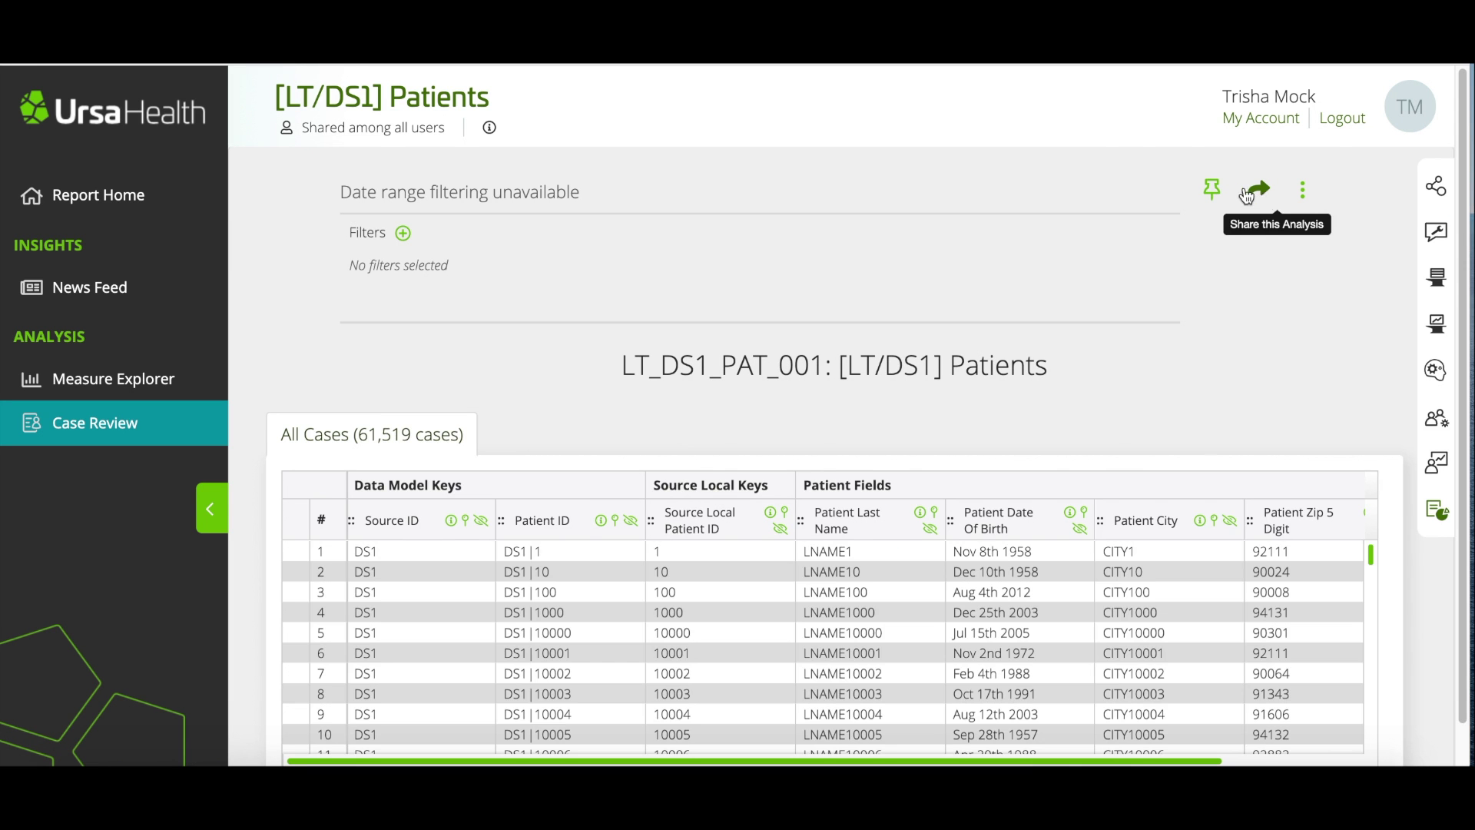
pyautogui.click(556, 63)
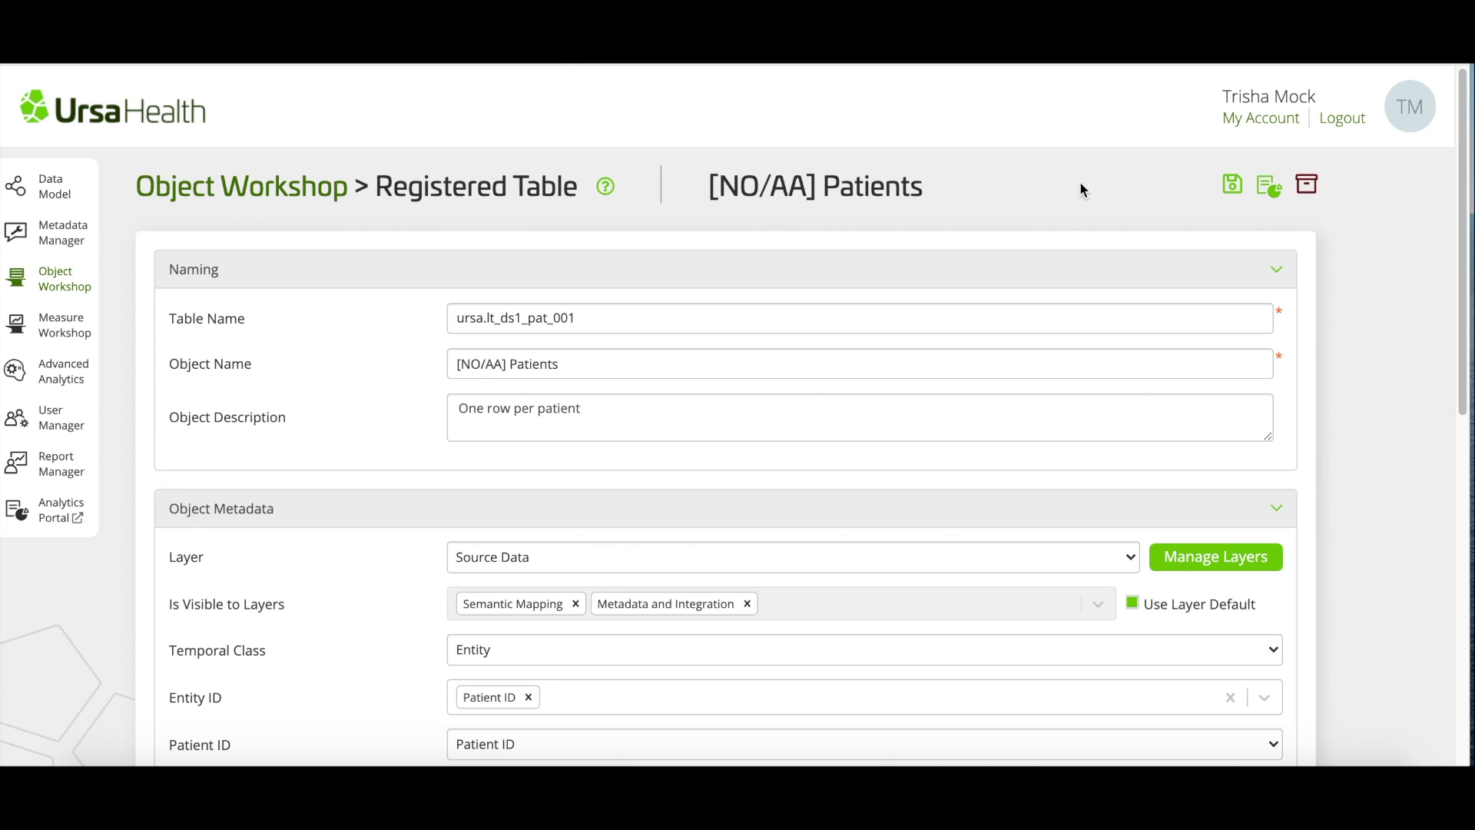
# Step: Archive the [NO/AA] Patients registered table object and confirm the archiving
pyautogui.click(1310, 191)
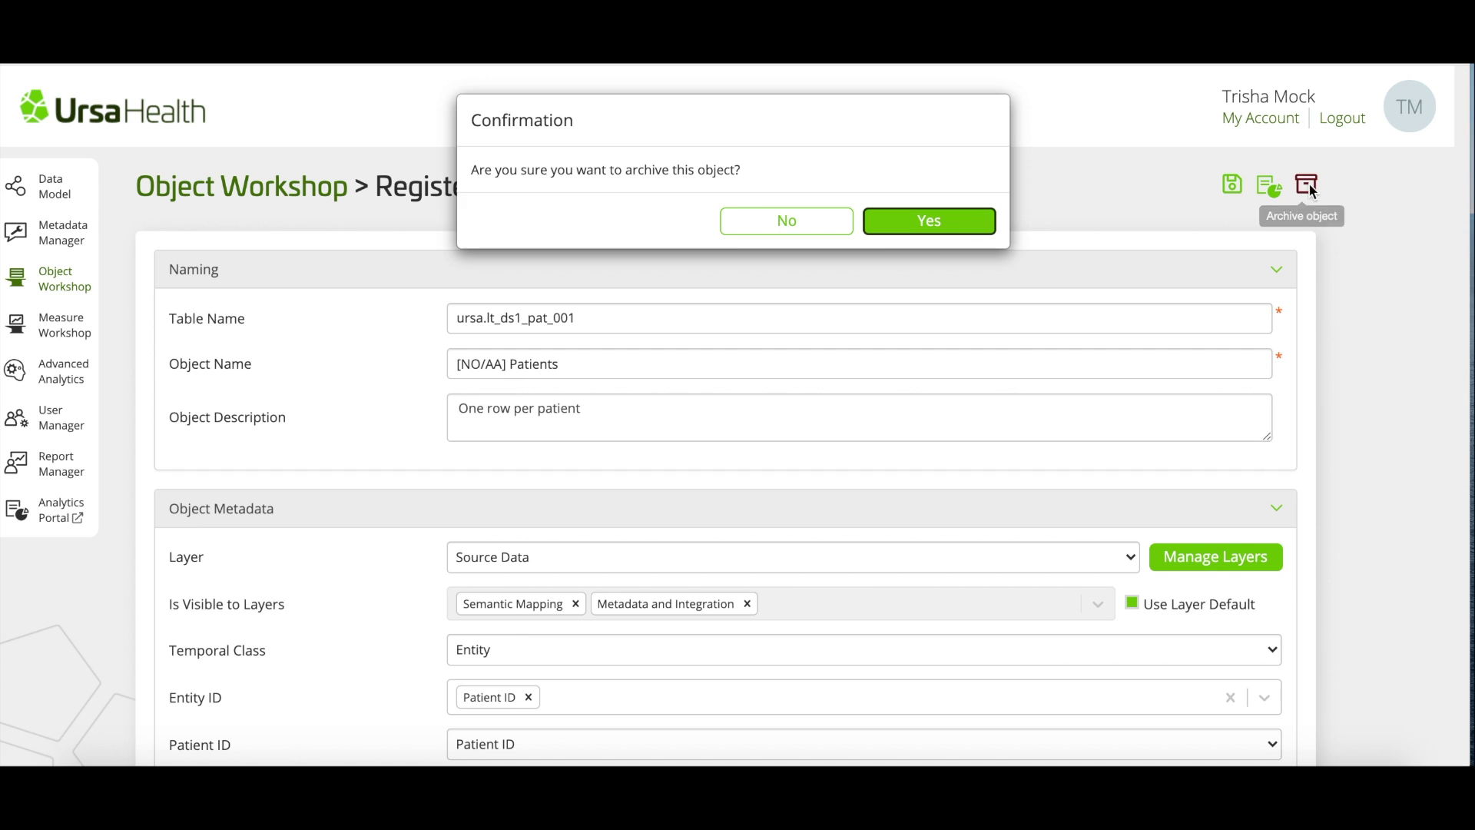
pyautogui.click(956, 225)
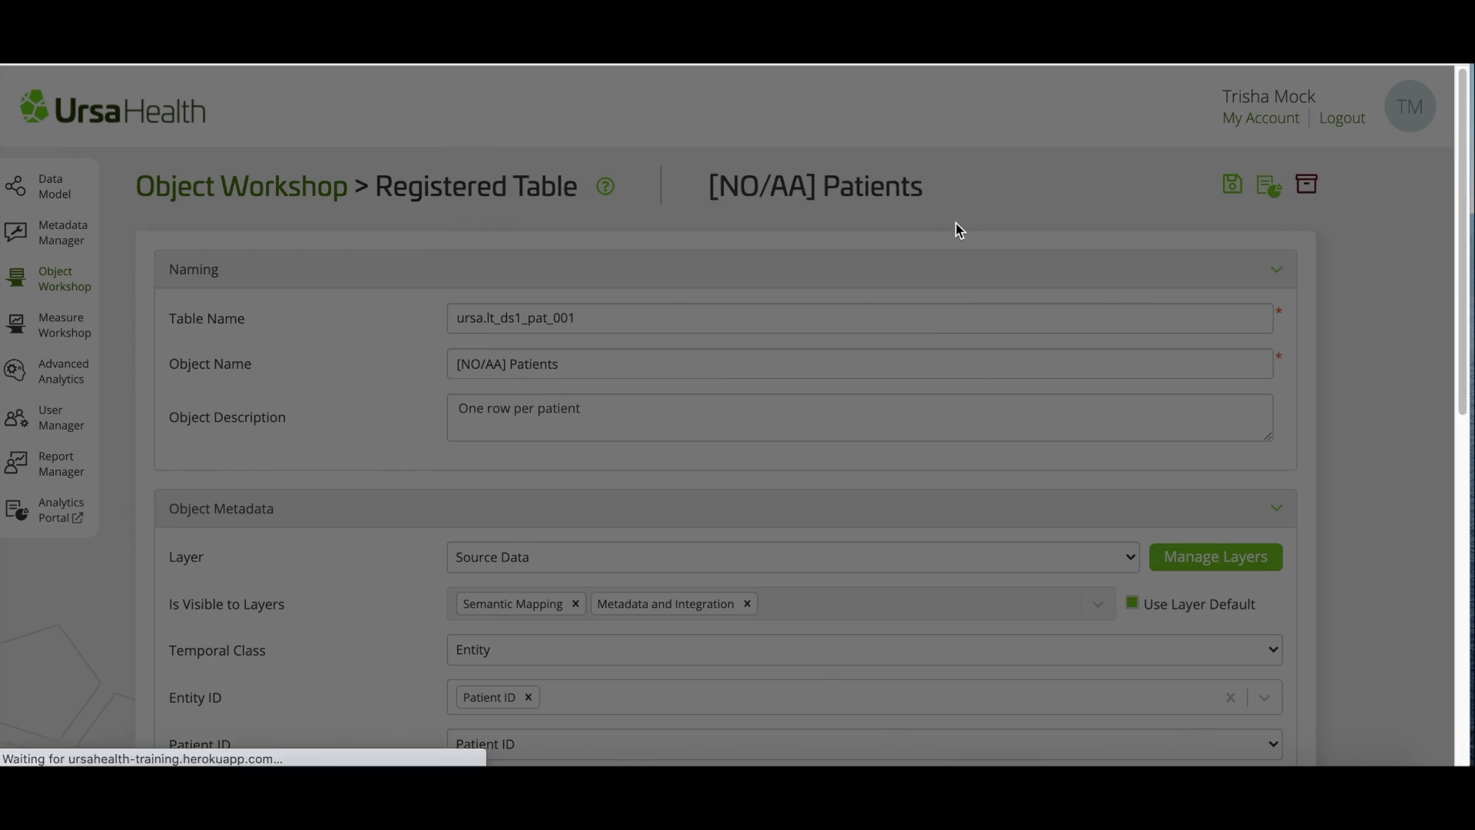